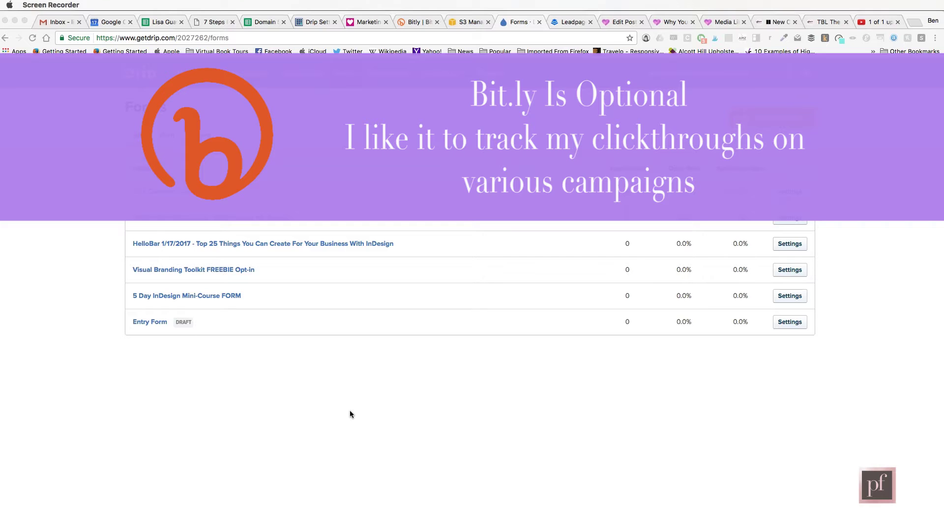
# Create a new opt-in form named "Drip HTML Cheatsheet Opt-In" and activate it.
pyautogui.click(349, 397)
pyautogui.click(765, 116)
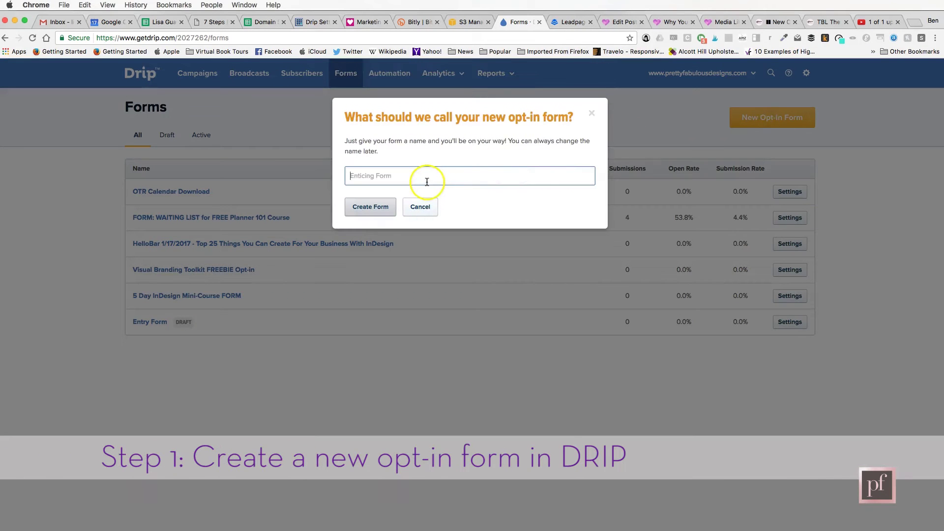
pyautogui.click(389, 212)
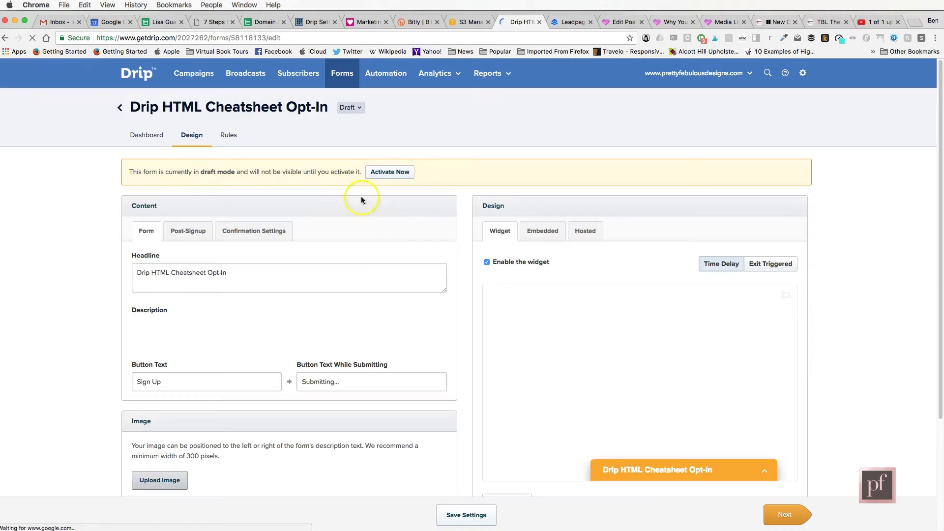
pyautogui.click(388, 172)
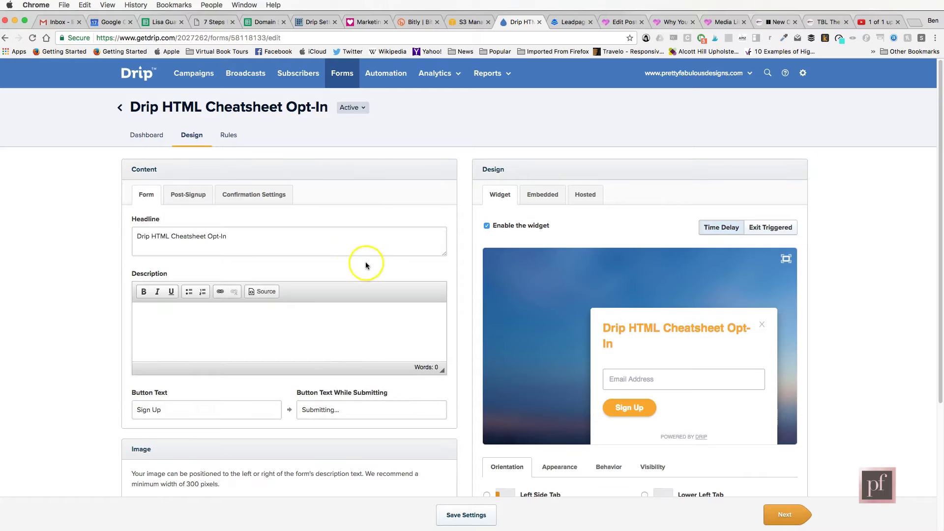
# Add a required "First Name" field to the opt-in form and place it above Email Address.
pyautogui.scroll(-3, 315, 240)
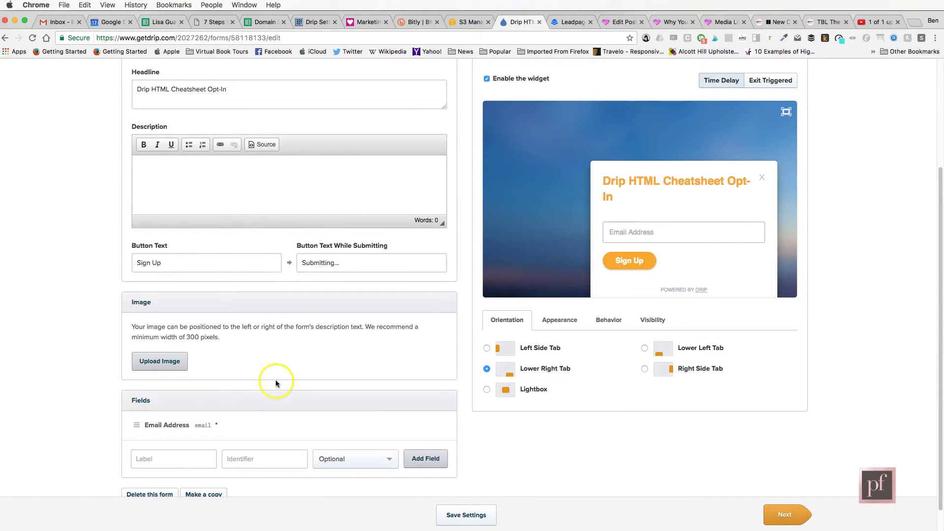
pyautogui.scroll(-1, 275, 382)
pyautogui.click(187, 434)
pyautogui.write('First Name')
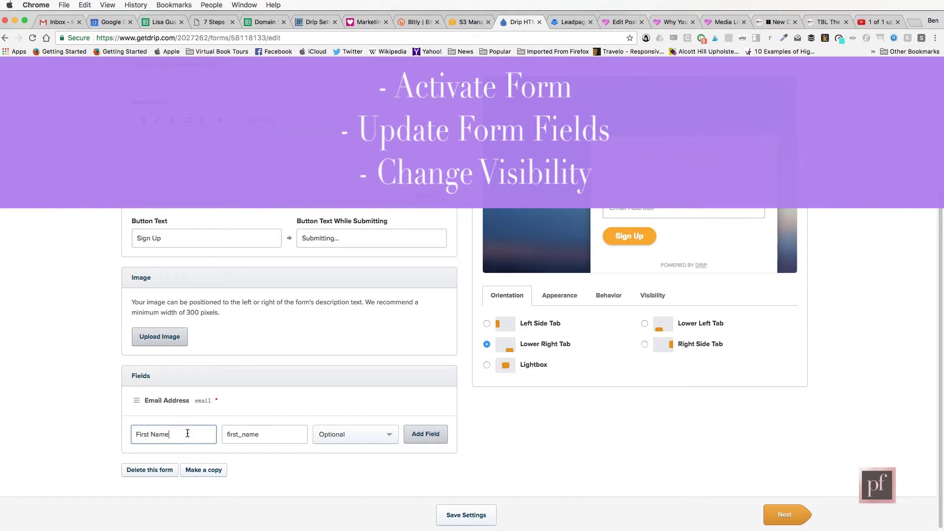
pyautogui.click(358, 434)
pyautogui.click(352, 473)
pyautogui.click(422, 436)
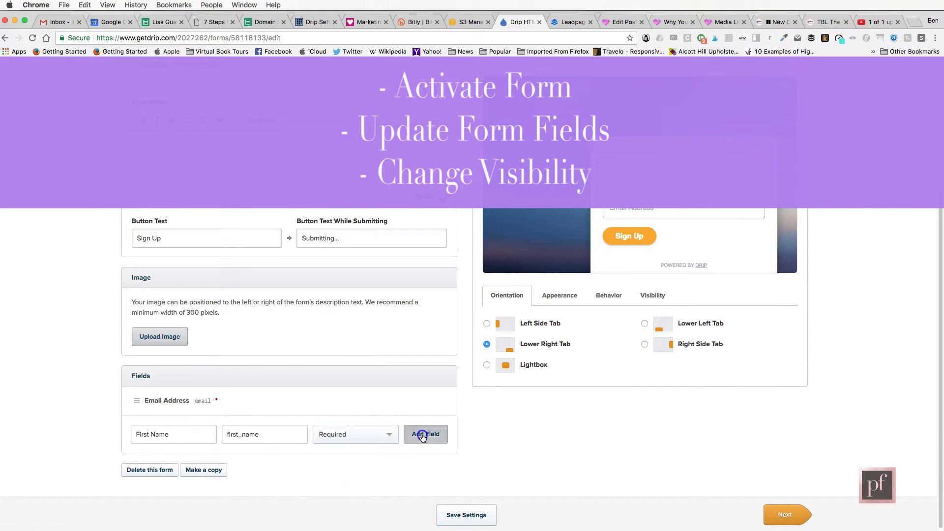
pyautogui.moveTo(136, 418); pyautogui.dragTo(140, 397)
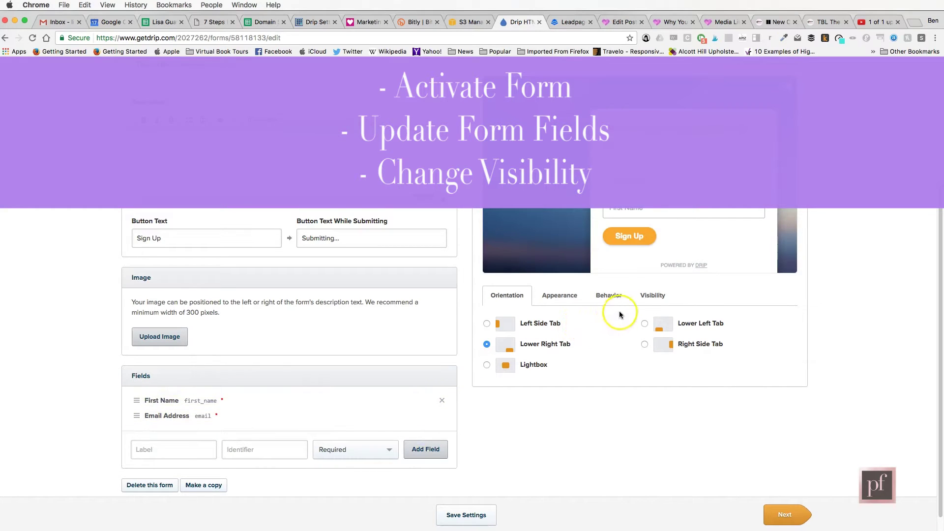
# Restrict the form widget to show only on specific pages and save the form settings.
pyautogui.click(652, 296)
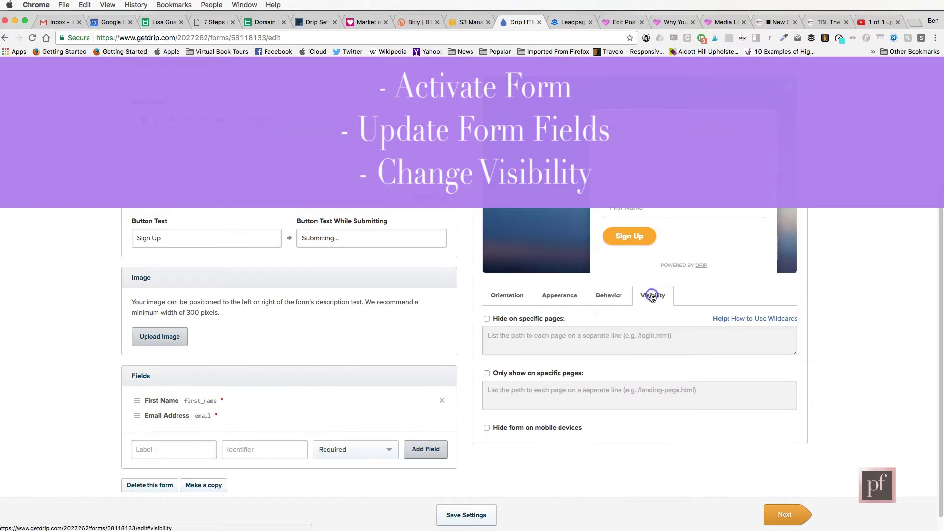
pyautogui.click(486, 374)
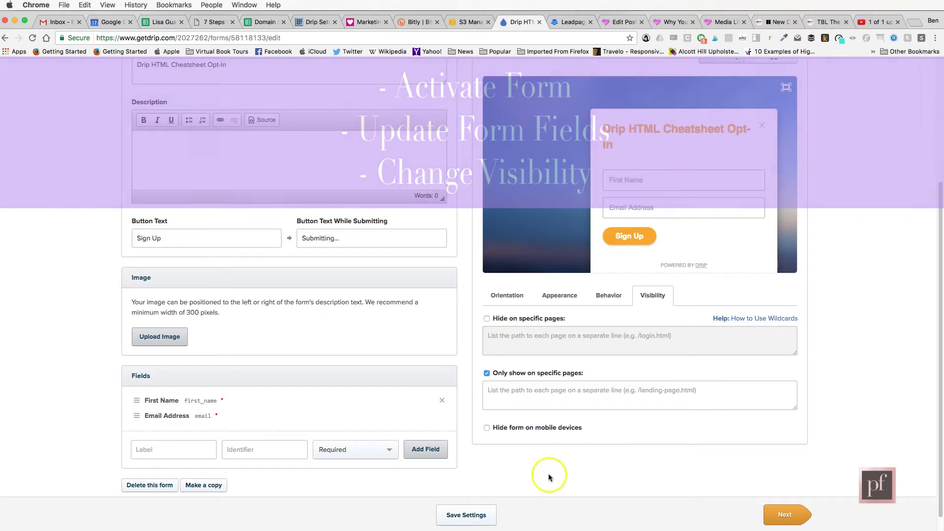
pyautogui.click(477, 515)
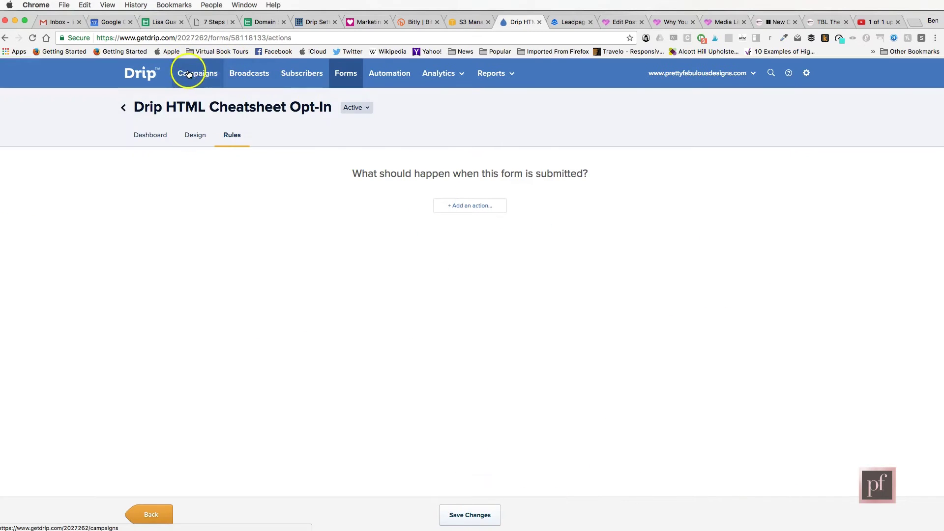
# Create a new drip campaign named "Drip HTML Cheatsheet Campaign".
pyautogui.click(197, 74)
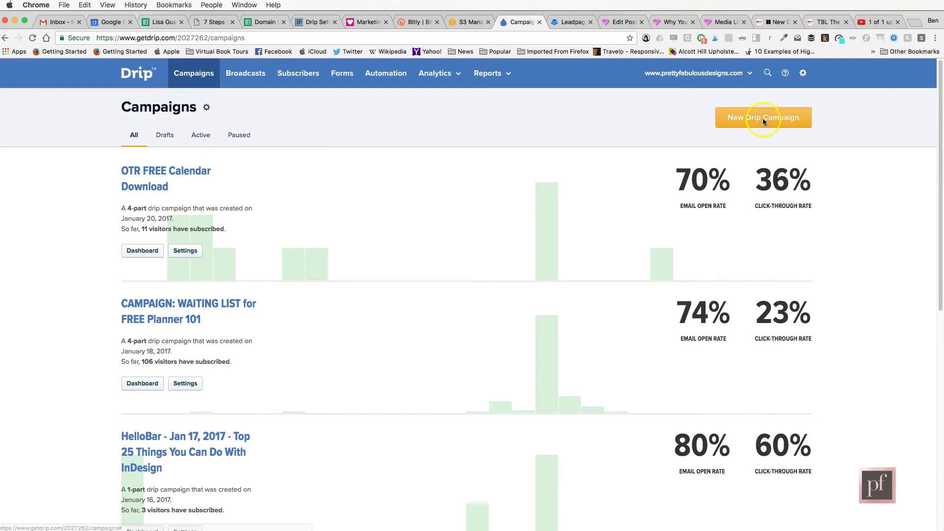
pyautogui.click(763, 117)
pyautogui.write('Drip HTML Cheatsheet Opt-in')
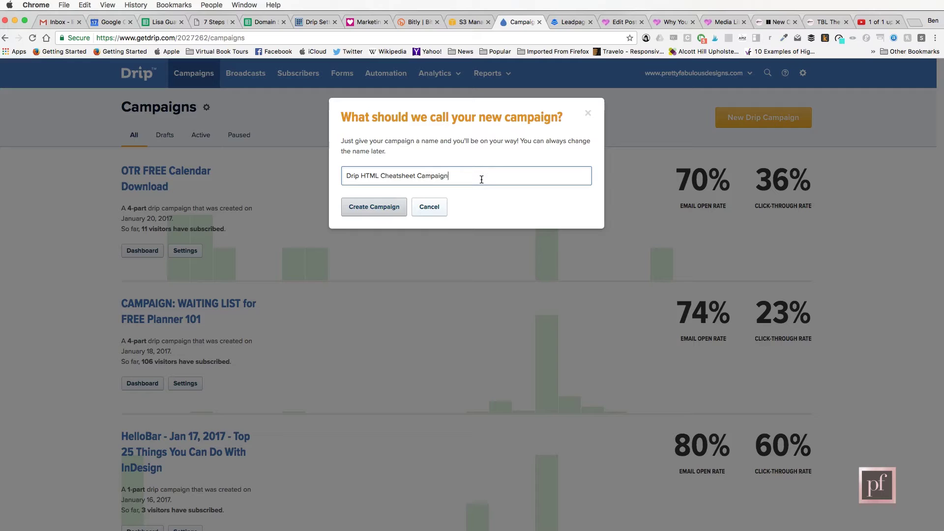
pyautogui.click(388, 205)
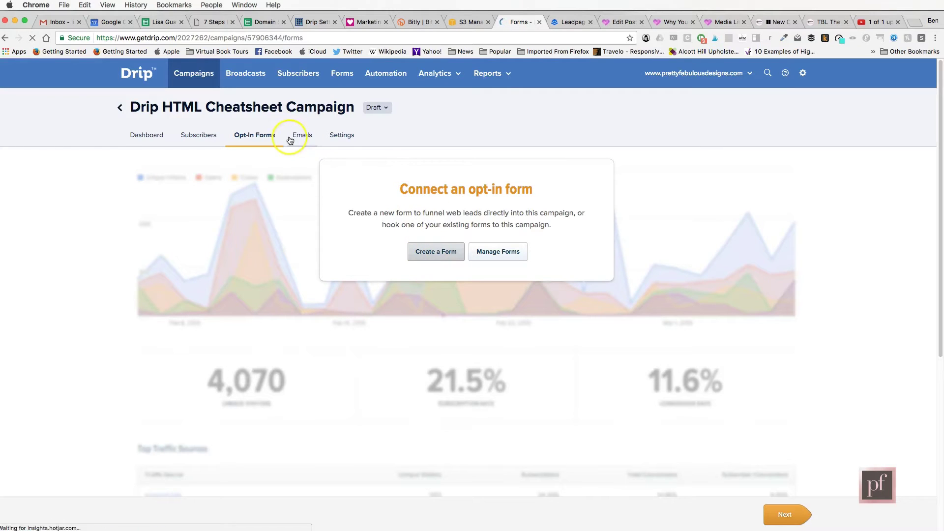
# Start an email from scratch for the Drip HTML Cheatsheet Campaign.
pyautogui.click(304, 133)
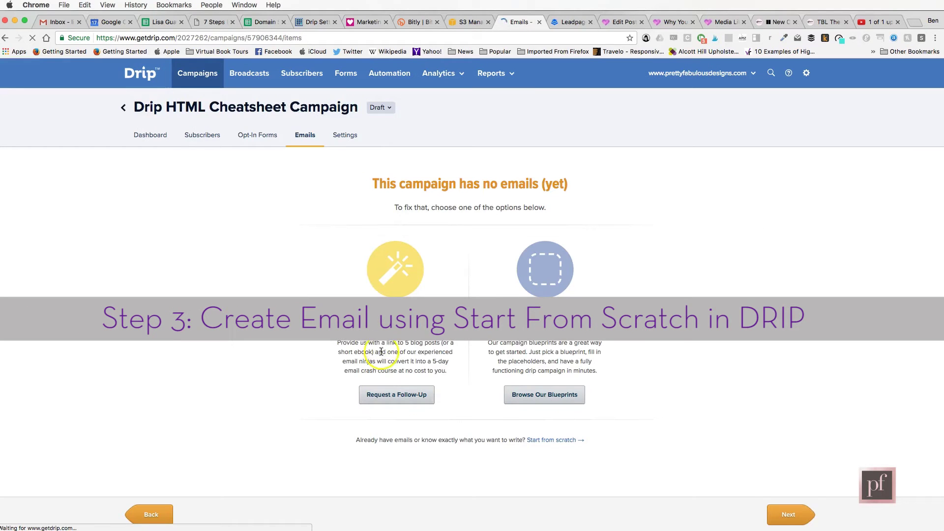
pyautogui.click(545, 440)
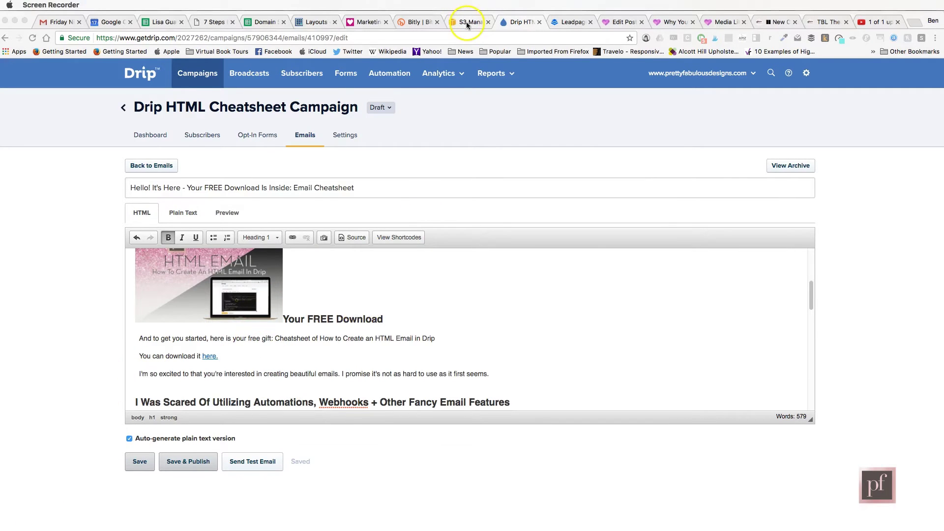
pyautogui.scroll(2, 332, 352)
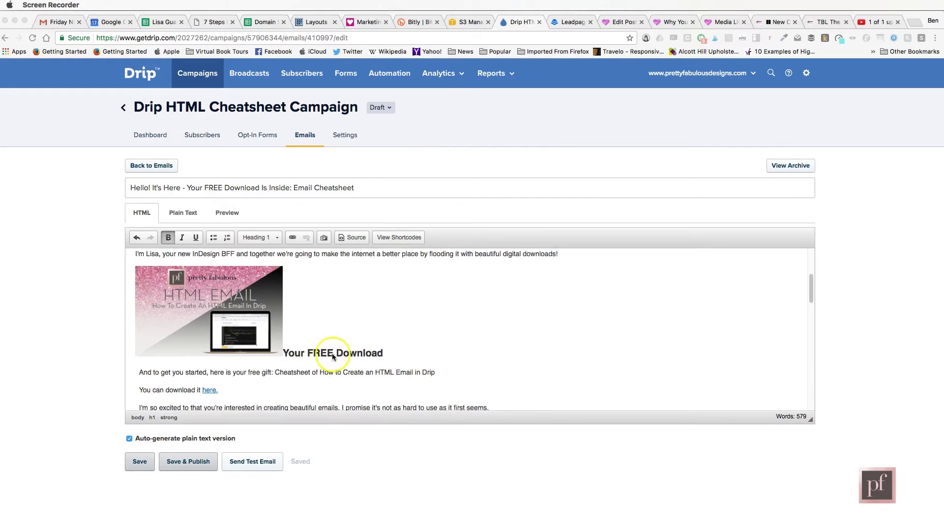
# Switch to Amazon S3 and copy the link address of "Cheatsheet HTML Emails in Drip.pdf" from its properties.
pyautogui.click(460, 25)
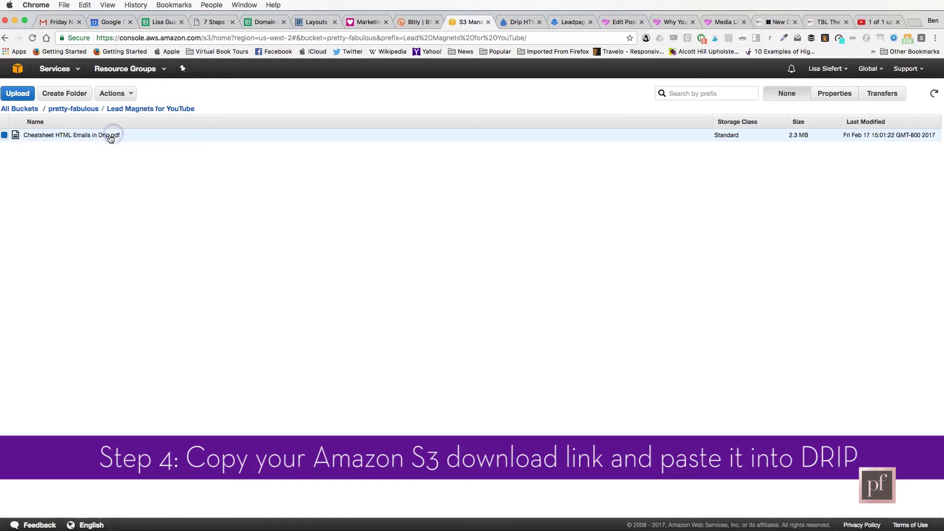
pyautogui.click(834, 94)
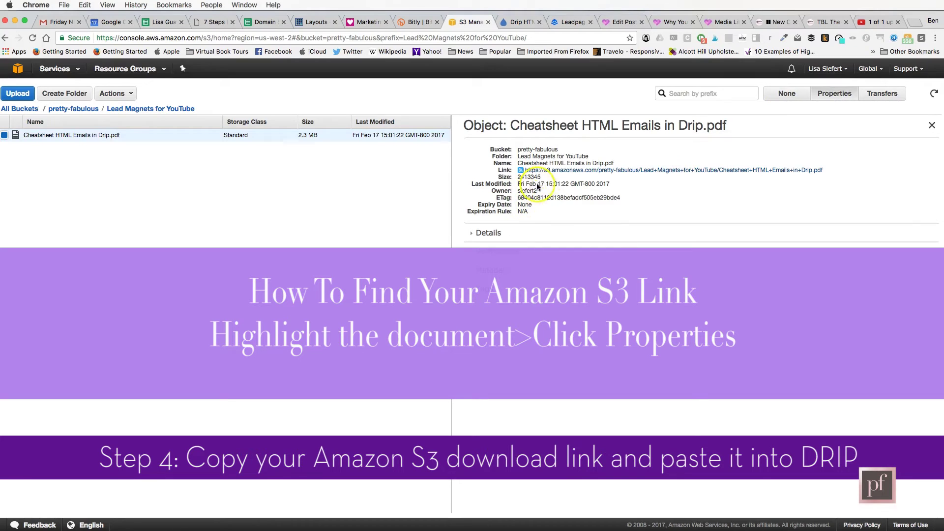
pyautogui.rightClick(550, 170)
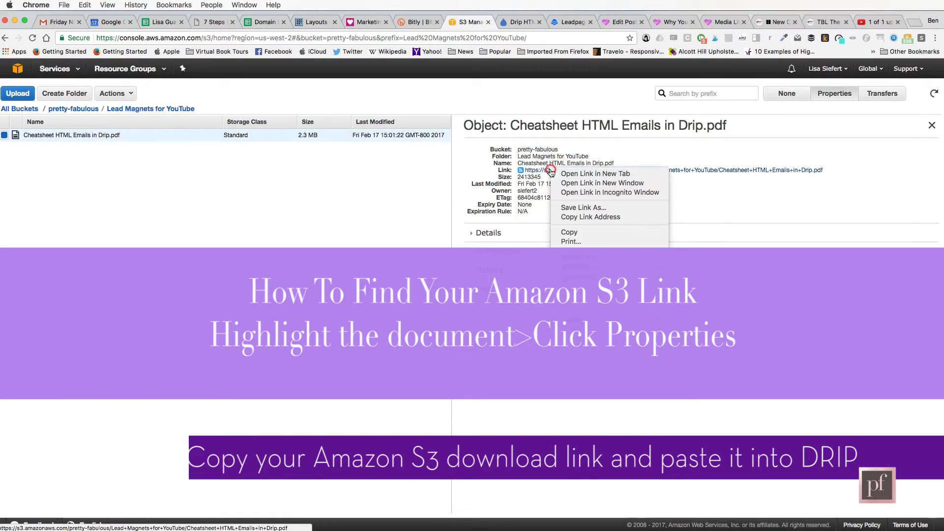
pyautogui.click(570, 217)
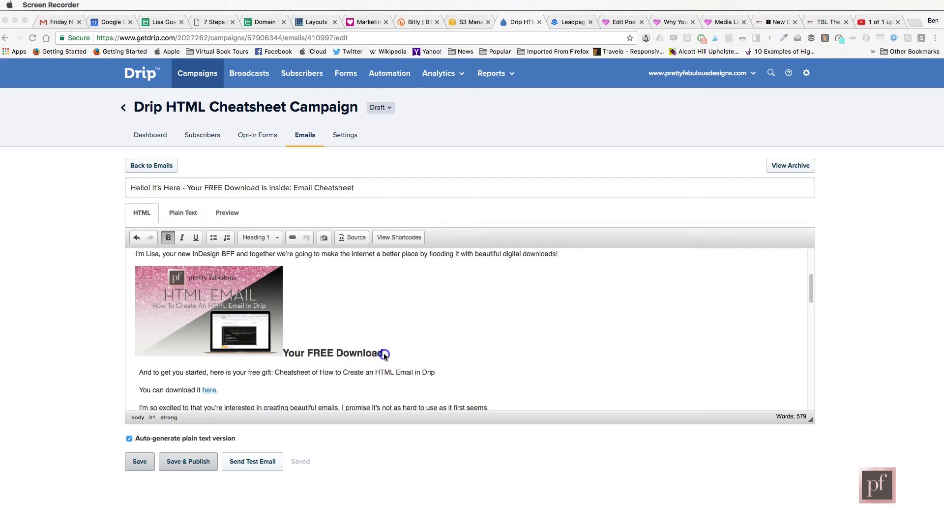
pyautogui.click(315, 354)
pyautogui.doubleClick(252, 319)
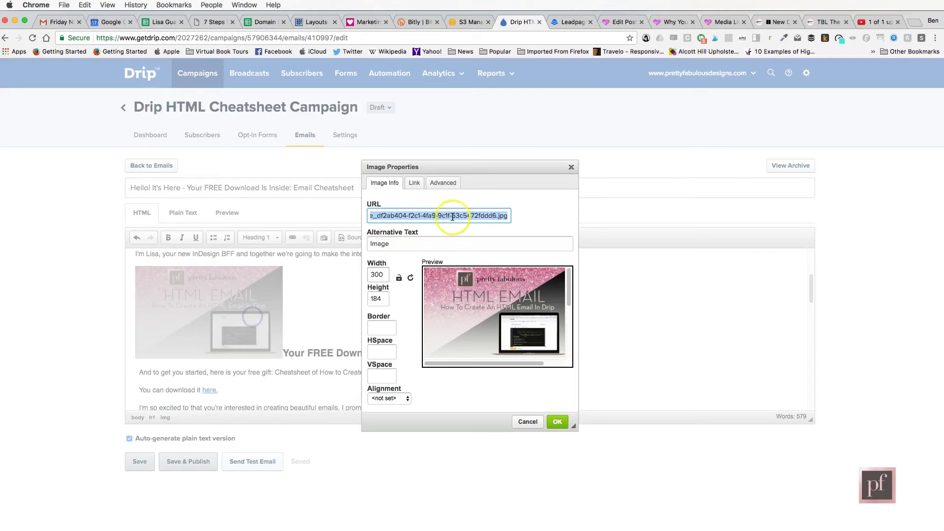
pyautogui.click(414, 183)
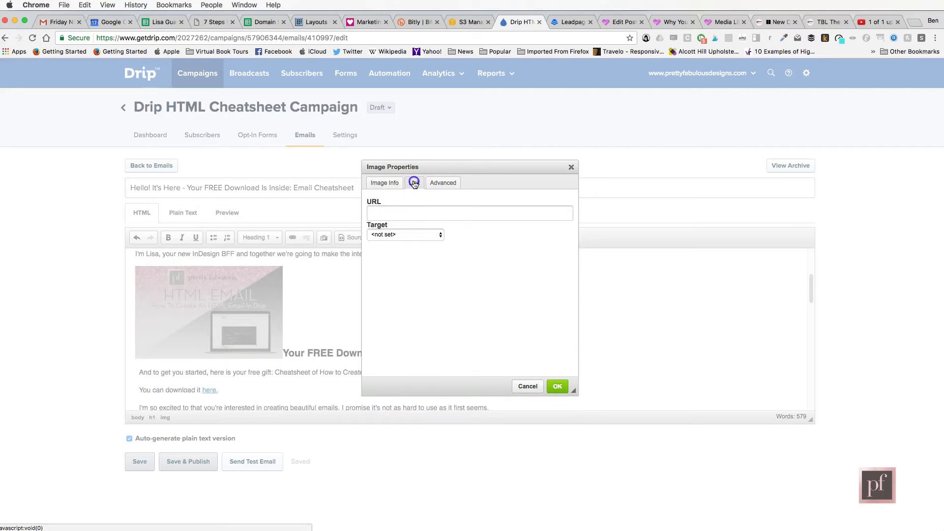
pyautogui.click(403, 214)
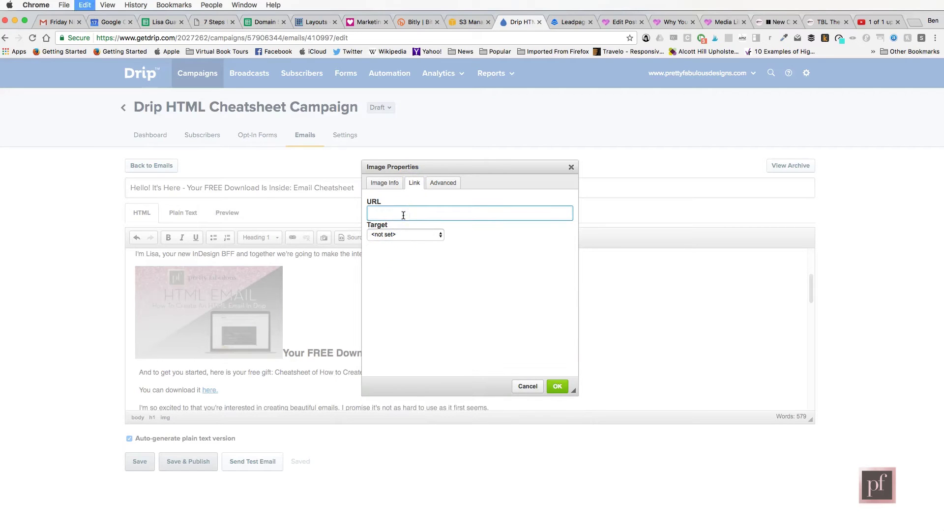
pyautogui.press('super+v')
pyautogui.click(418, 234)
pyautogui.click(421, 244)
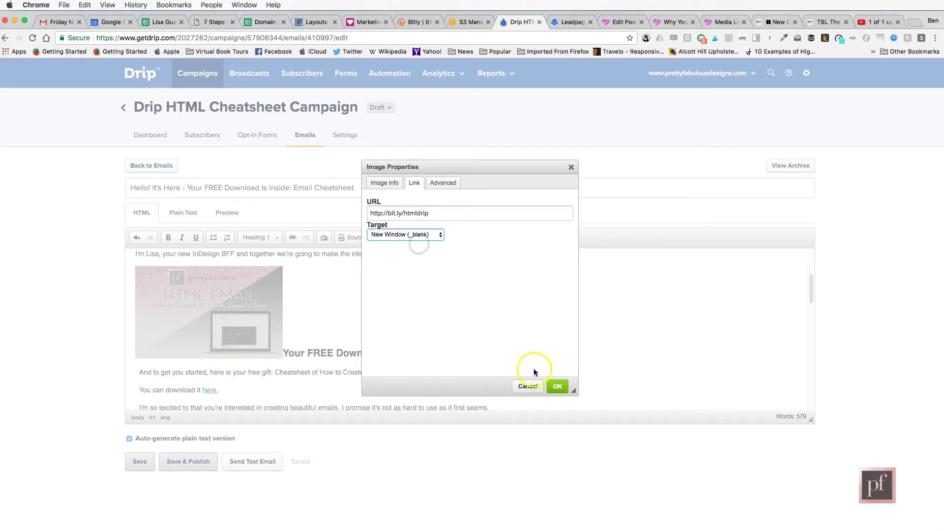
pyautogui.click(557, 386)
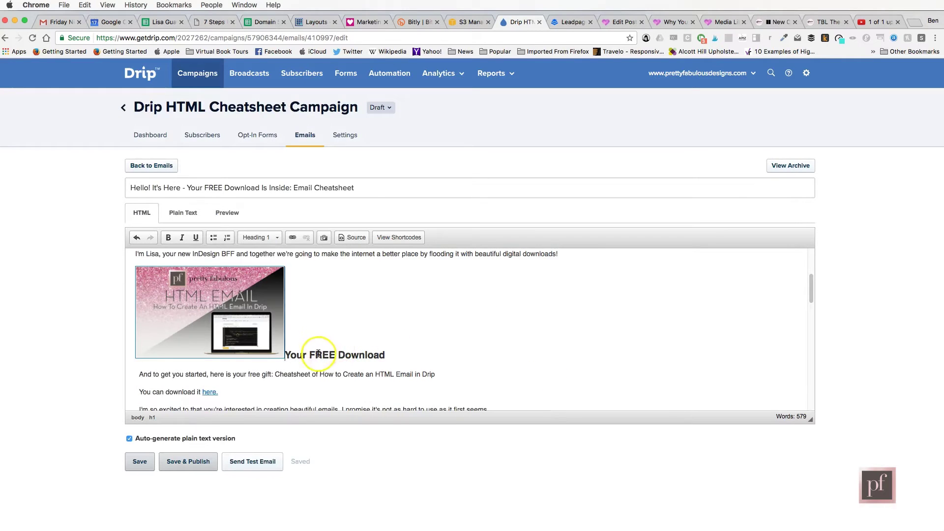
# Hyperlink the "Your FREE Download" heading text to the same copied download address as a regular link.
pyautogui.moveTo(386, 355); pyautogui.dragTo(288, 354)
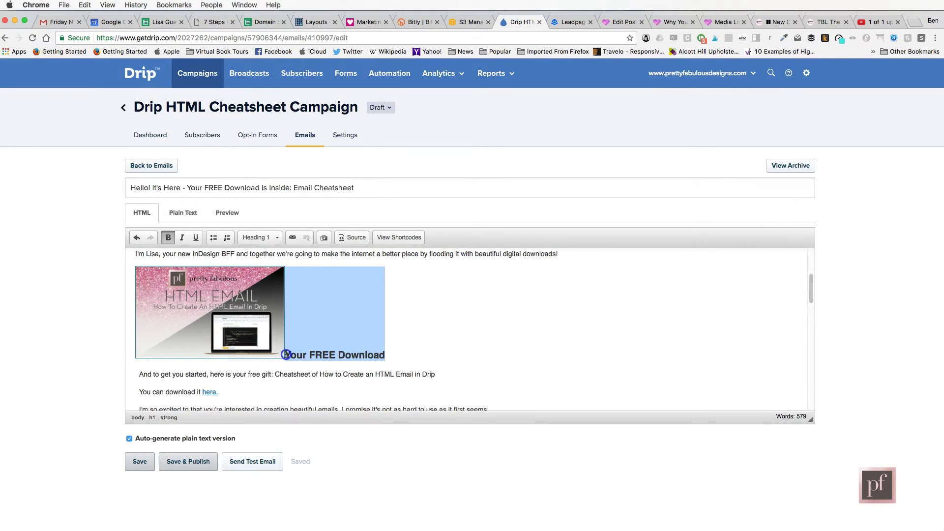
pyautogui.click(292, 237)
pyautogui.click(449, 182)
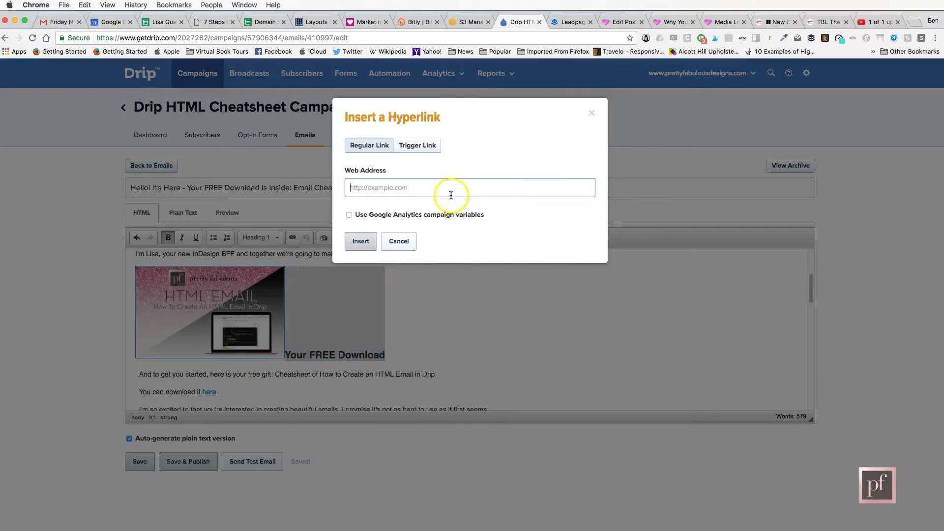
pyautogui.press('super+v')
pyautogui.click(360, 234)
# Send a test of the campaign email to the prefilled address.
pyautogui.scroll(-15, 365, 364)
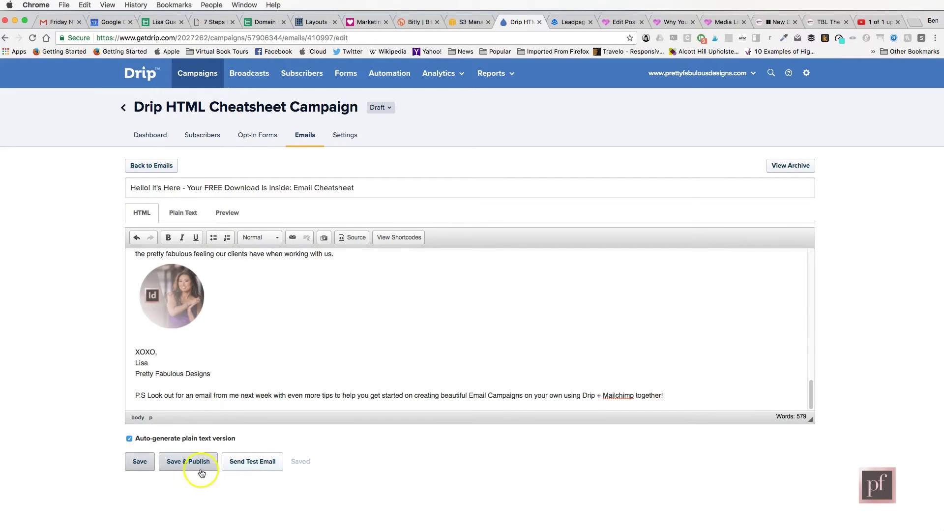
pyautogui.click(256, 461)
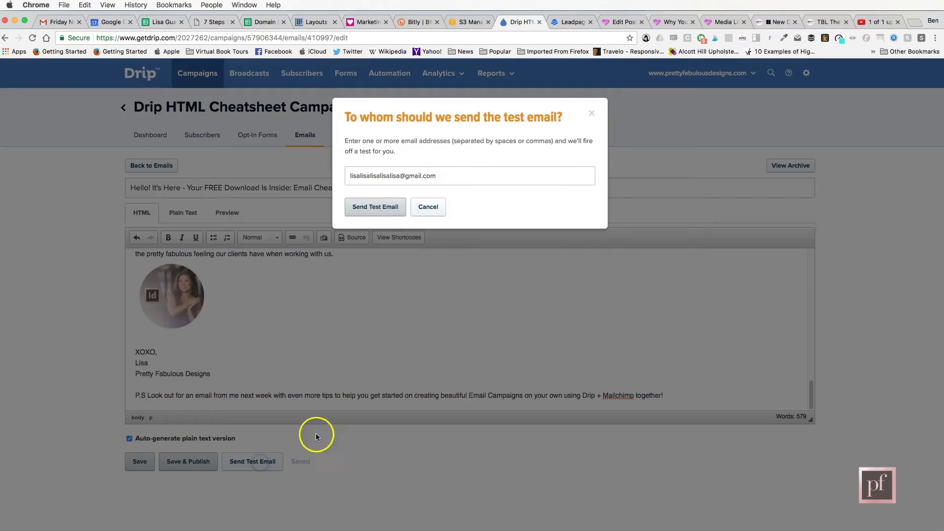
pyautogui.click(373, 207)
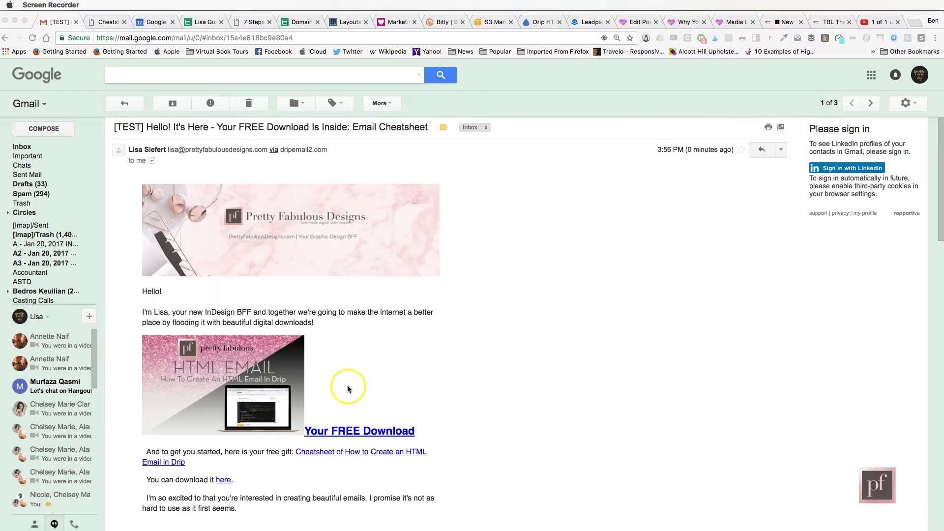
# In Gmail, follow the "Your FREE Download" link in the test email and look through the cheatsheet PDF.
pyautogui.scroll(-2, 346, 386)
pyautogui.scroll(-2, 346, 384)
pyautogui.click(364, 362)
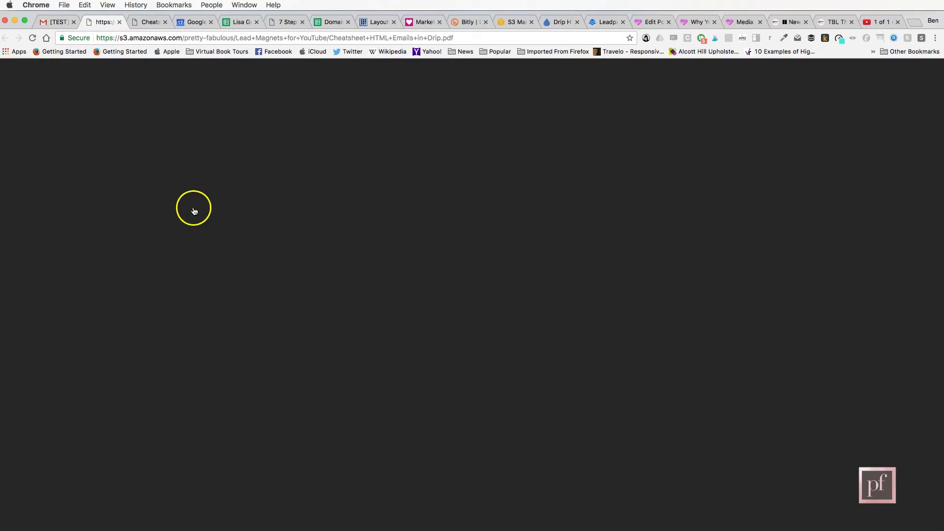
pyautogui.scroll(-1, 491, 236)
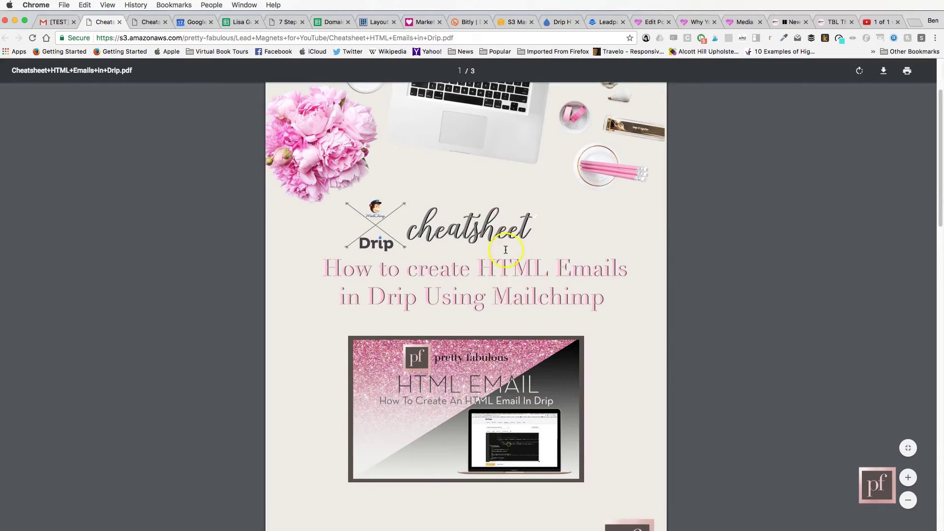
pyautogui.scroll(-15, 512, 288)
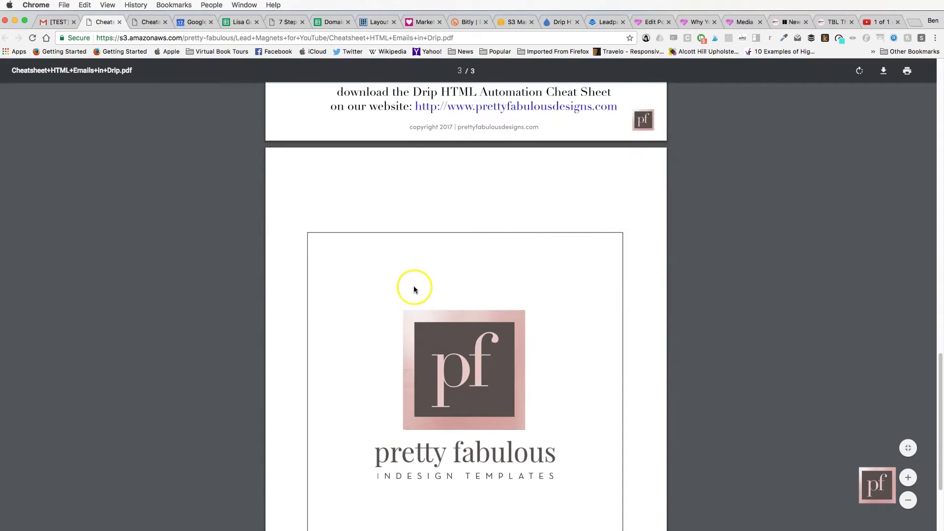
pyautogui.press('Home')
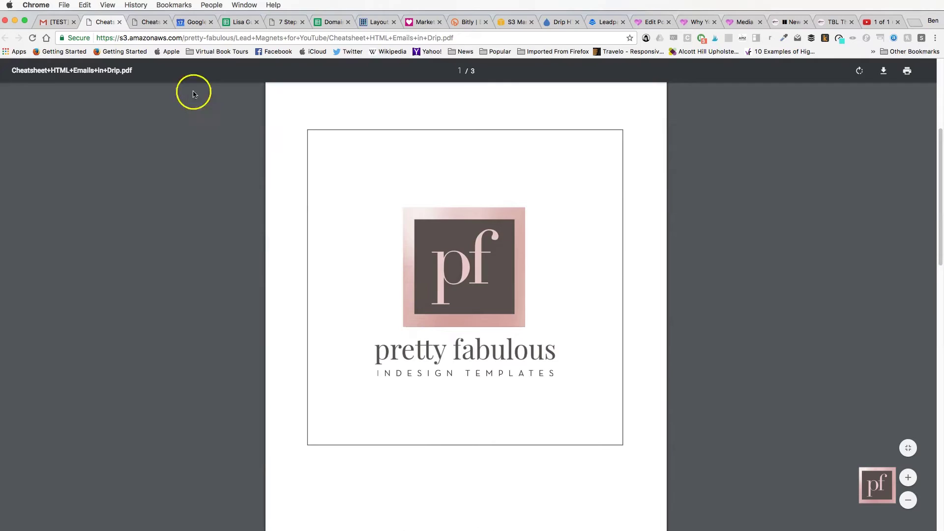
pyautogui.scroll(10, 193, 94)
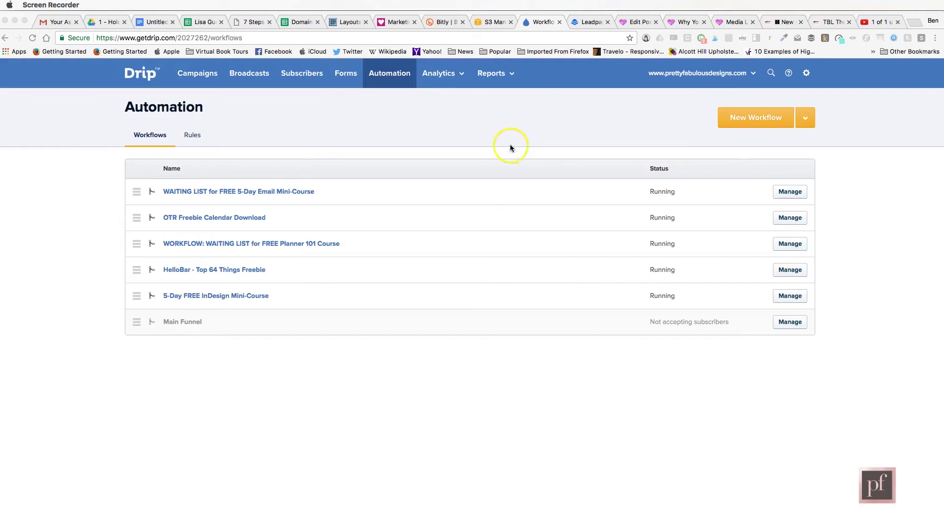
# Create a new automation workflow named "Drip HTML Cheatsheet Workflow".
pyautogui.click(749, 120)
pyautogui.press('super+v')
pyautogui.moveTo(423, 175); pyautogui.dragTo(501, 177)
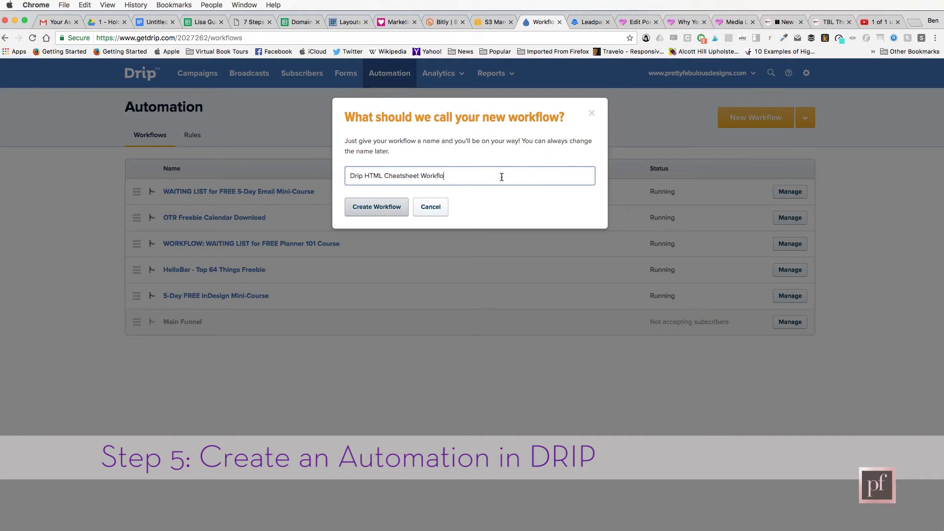
pyautogui.click(398, 207)
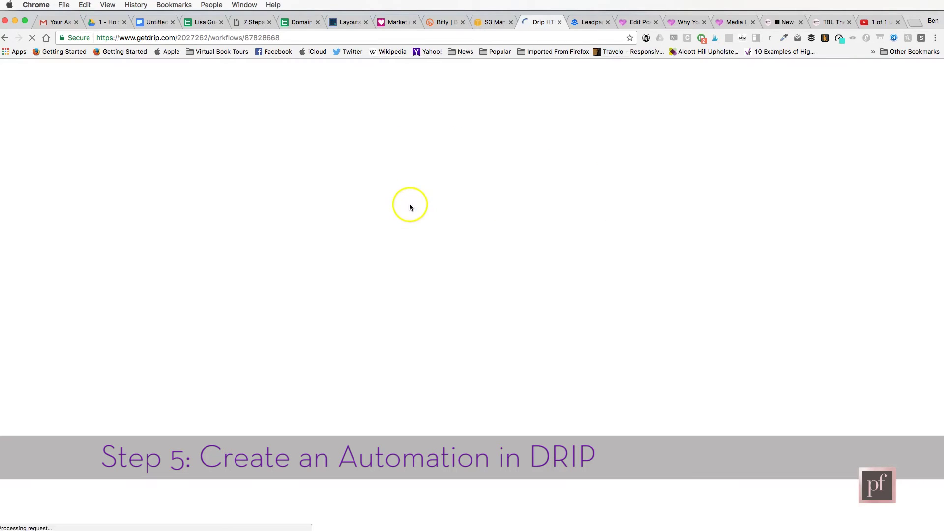
# Set the workflow's trigger to "Submitted a form" with the Drip HTML Cheatsheet Opt-In form.
pyautogui.click(478, 188)
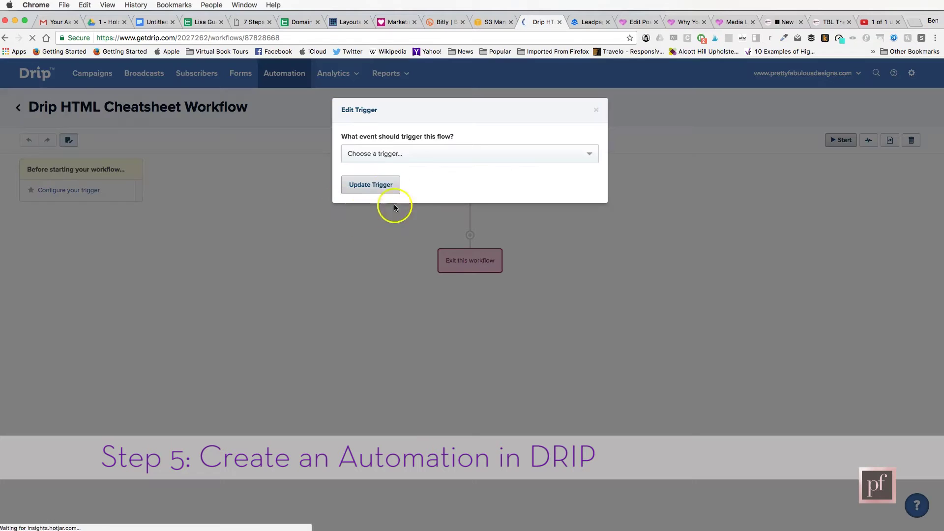
pyautogui.click(408, 153)
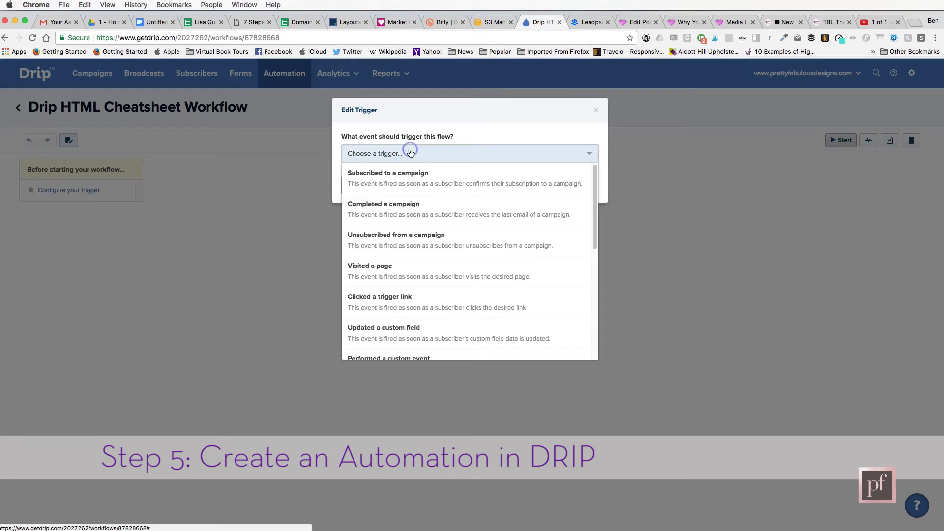
pyautogui.scroll(-2, 412, 312)
pyautogui.scroll(-3, 423, 310)
pyautogui.scroll(-4, 426, 313)
pyautogui.click(417, 310)
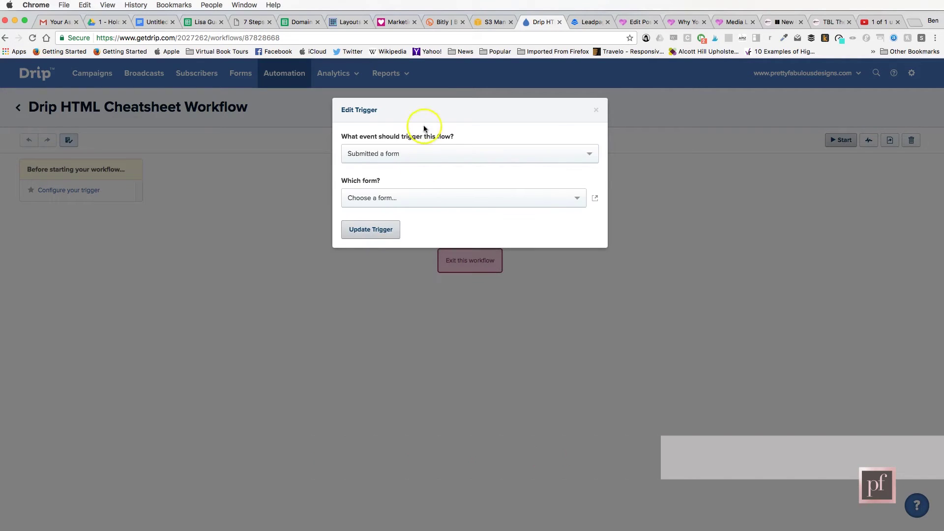
pyautogui.click(430, 199)
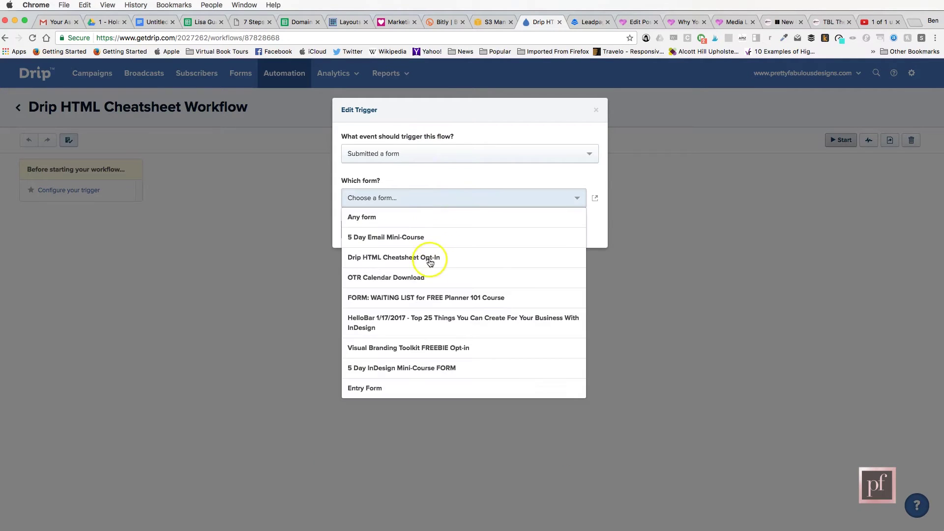
pyautogui.click(399, 259)
pyautogui.click(370, 231)
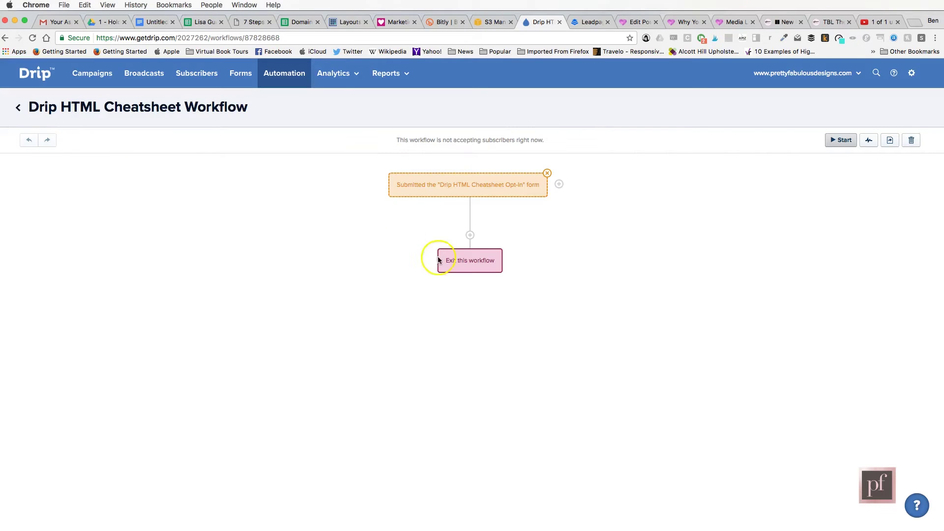
# Add an action below the trigger that applies the tag "Drip HTML Cheatsheet".
pyautogui.click(469, 235)
pyautogui.click(395, 160)
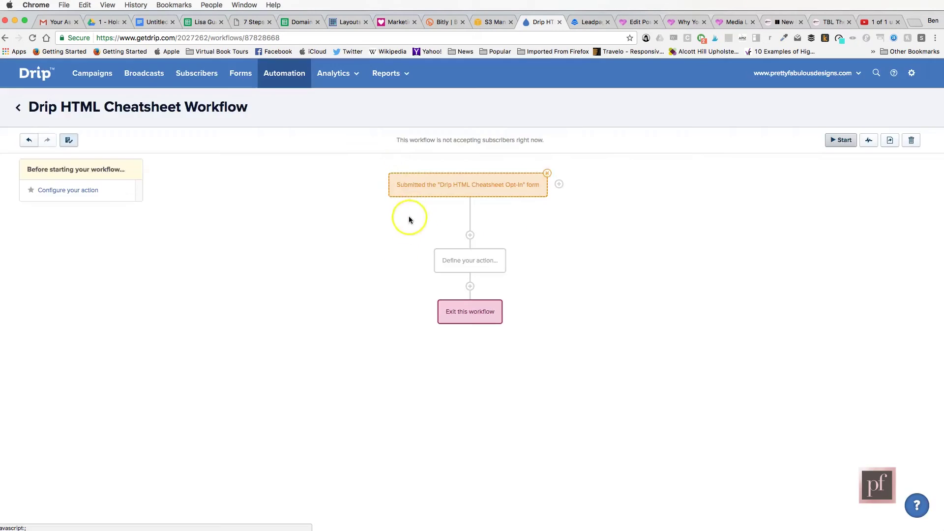
pyautogui.click(411, 153)
pyautogui.click(408, 188)
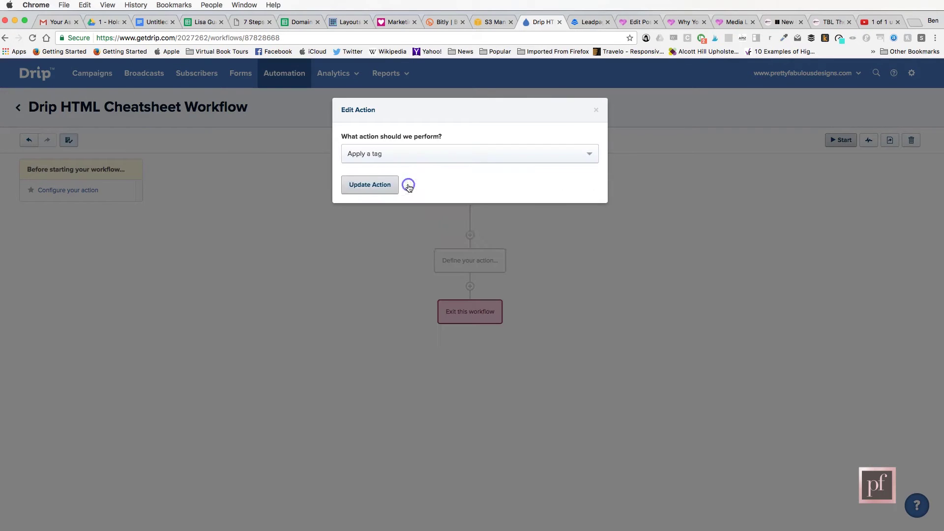
pyautogui.click(387, 199)
pyautogui.write('Drip HTML Cheatsheet Campaign')
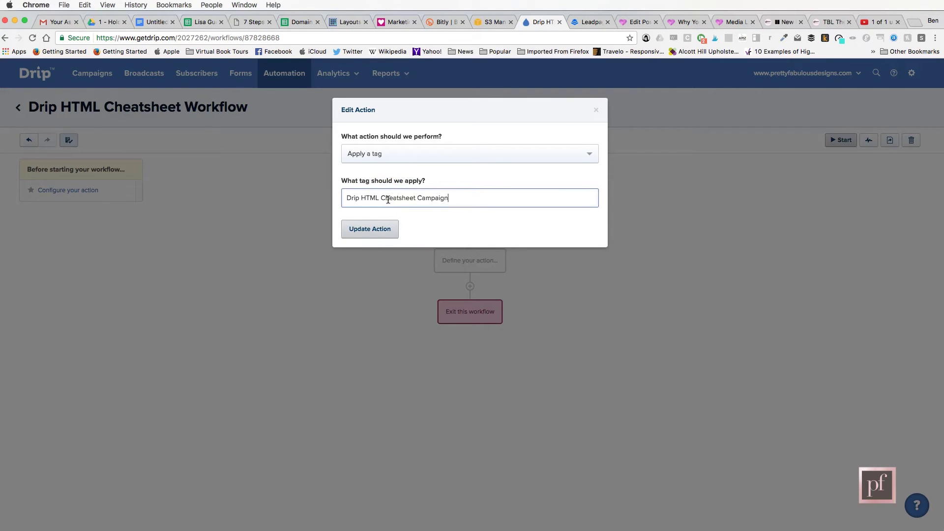
pyautogui.moveTo(417, 199); pyautogui.dragTo(510, 199)
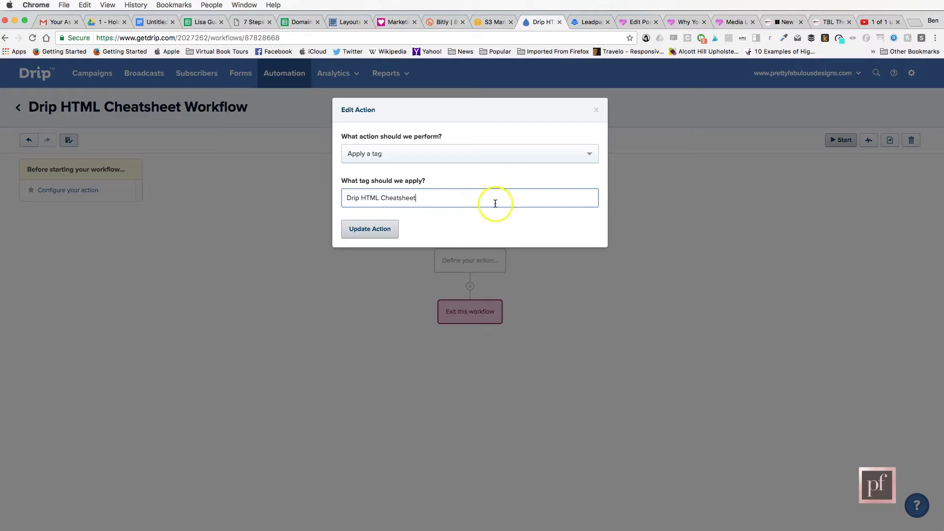
pyautogui.click(364, 228)
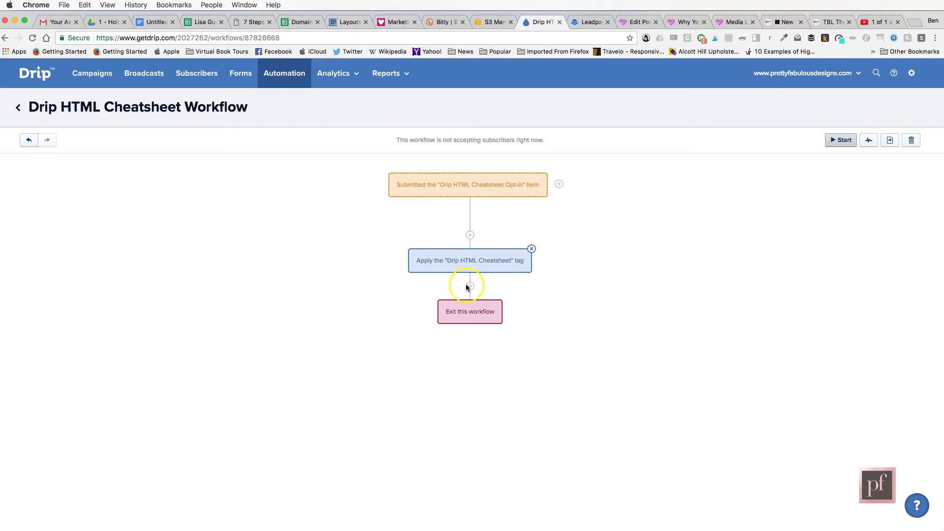
# Add an action after the tag that sends the Drip HTML Cheatsheet Campaign, and start the workflow.
pyautogui.click(470, 286)
pyautogui.click(415, 169)
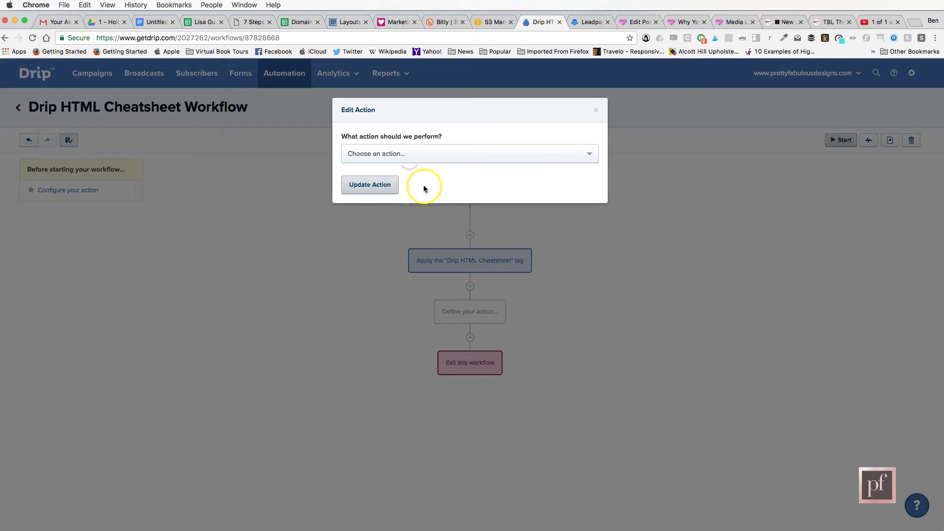
pyautogui.click(439, 153)
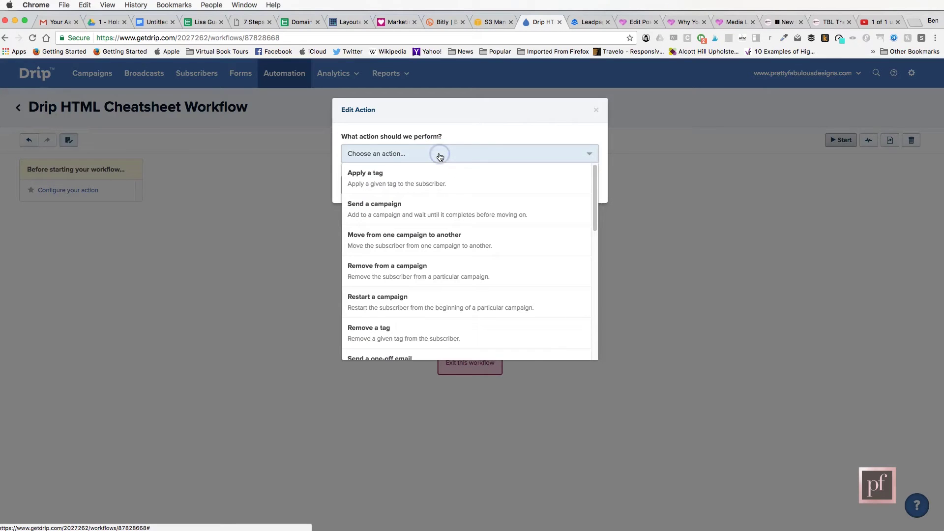
pyautogui.click(426, 212)
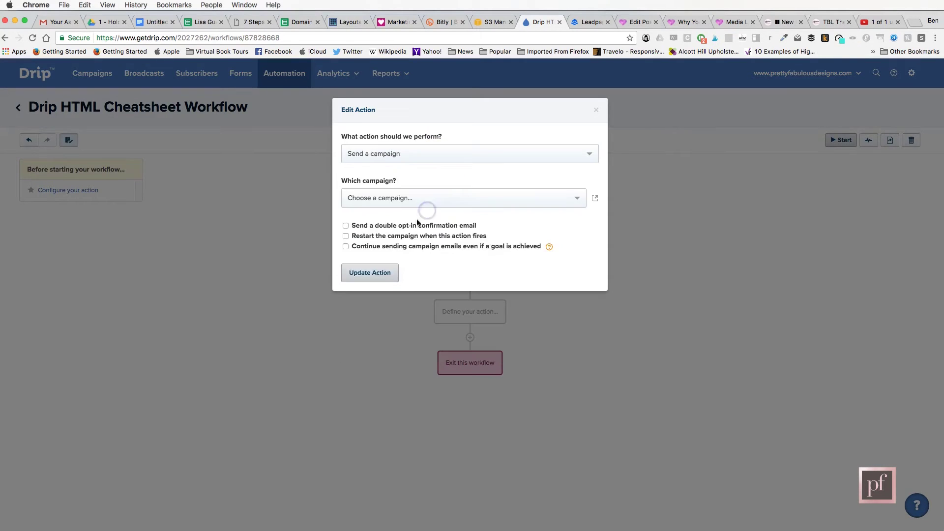
pyautogui.click(450, 198)
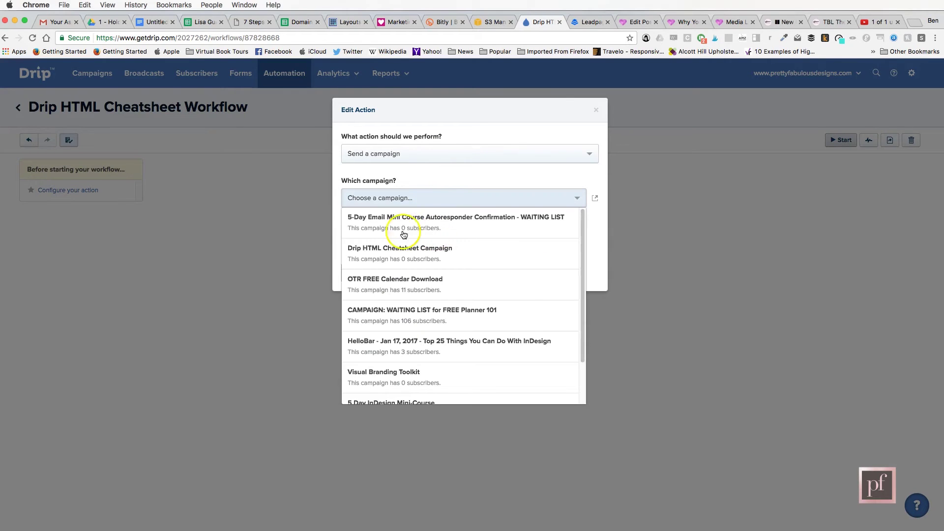
pyautogui.click(398, 251)
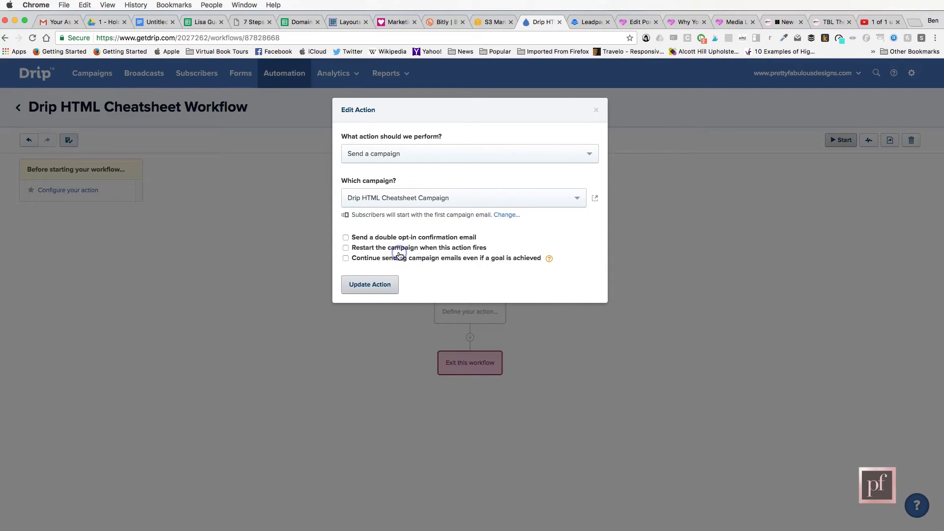
pyautogui.click(373, 286)
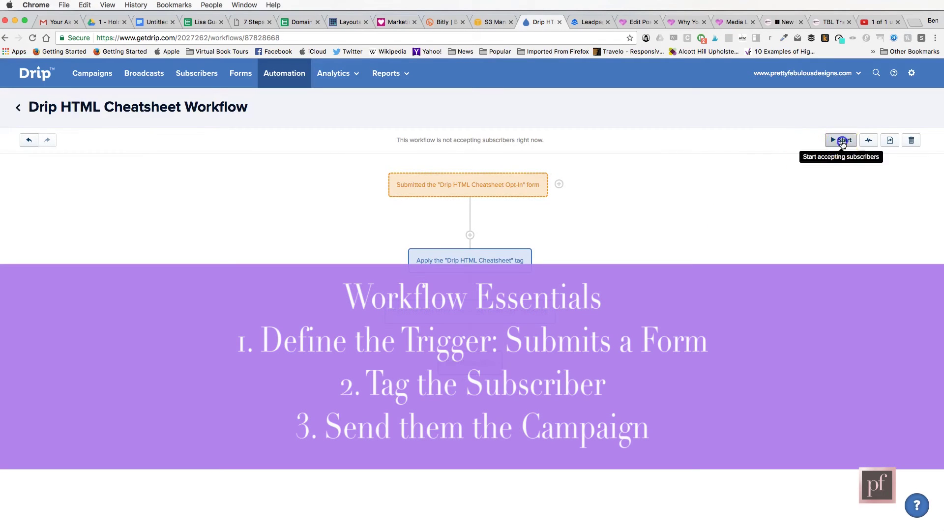
pyautogui.click(841, 141)
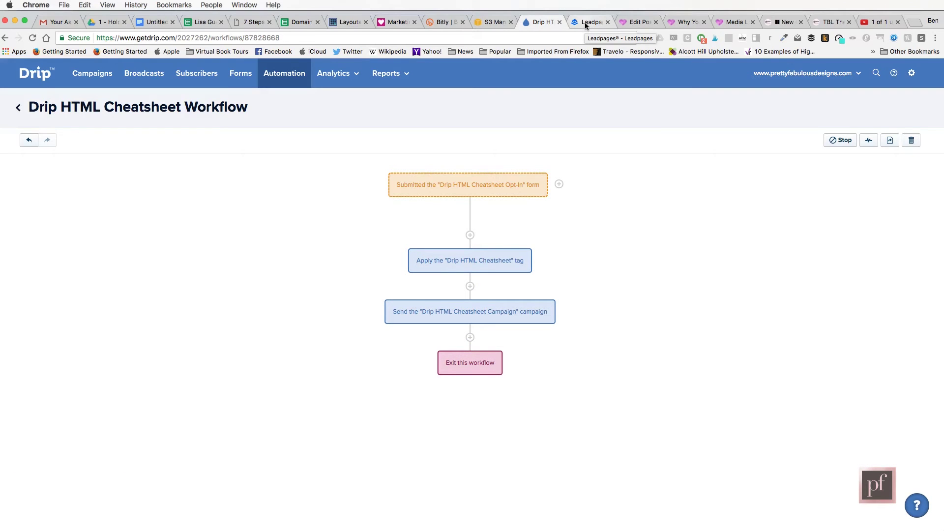
# Switch to Leadpages and create a new Leadbox named "Drip HTML Cheatsheet".
pyautogui.click(586, 25)
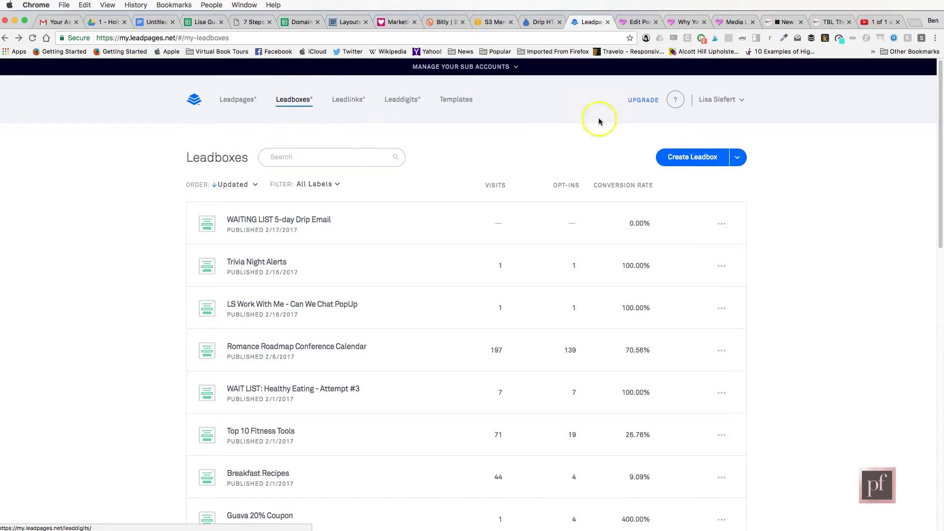
pyautogui.click(739, 158)
pyautogui.click(701, 195)
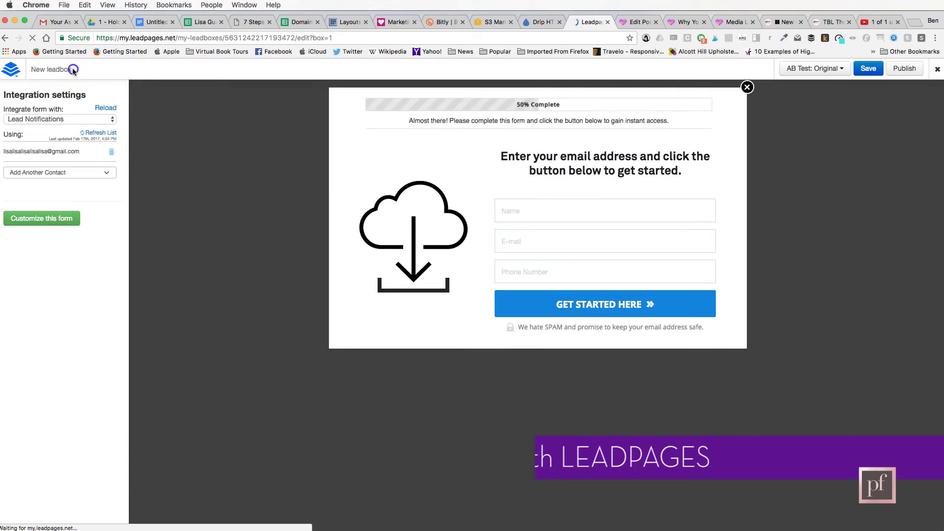
pyautogui.click(64, 69)
pyautogui.write('Drip HTML Cheatsheet Campaign')
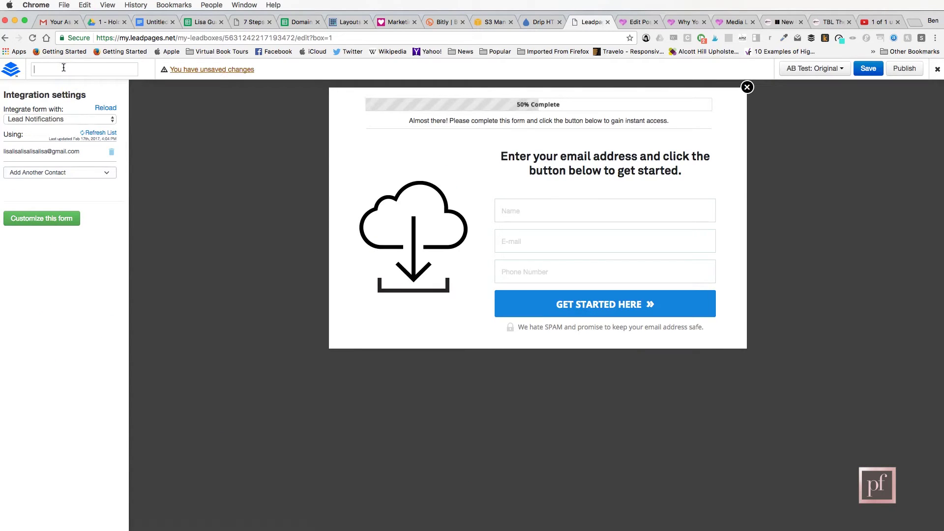
pyautogui.moveTo(102, 69); pyautogui.dragTo(172, 71)
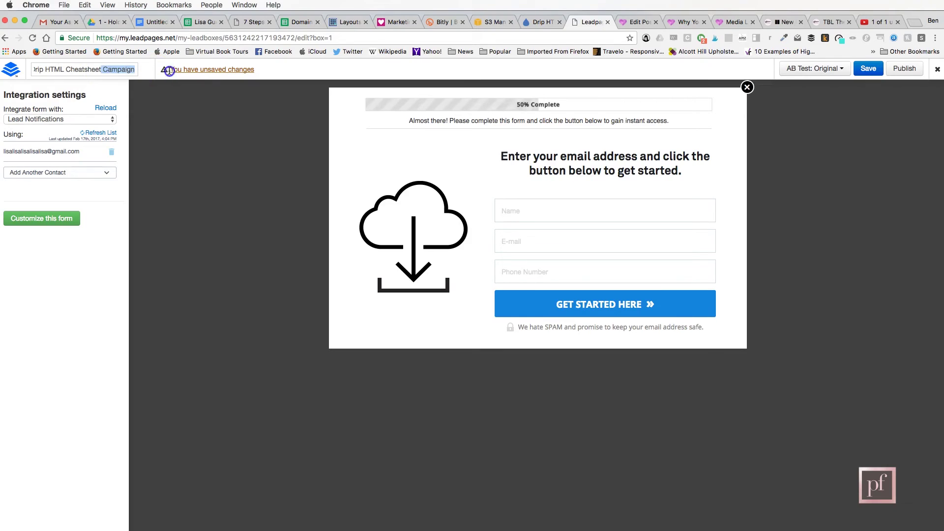
pyautogui.press('BackSpace')
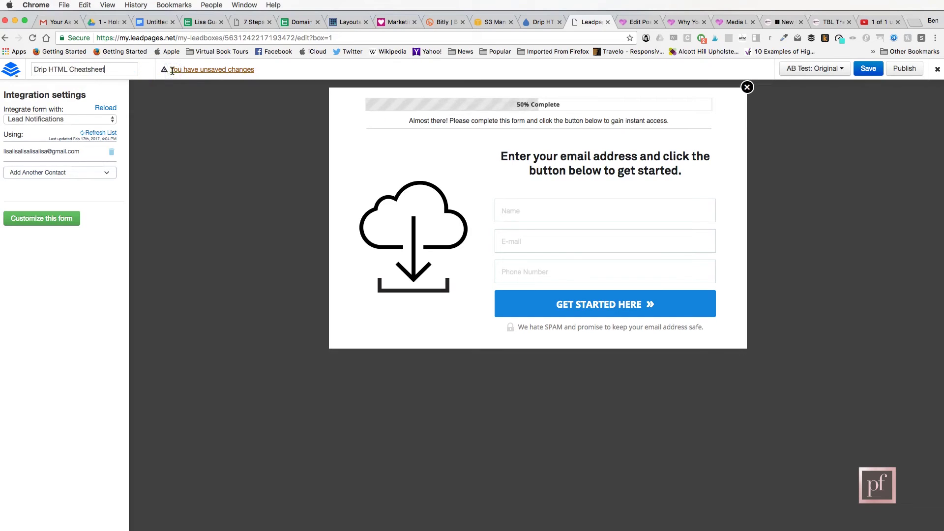
# Integrate the Leadbox form with Drip, reload its lists and choose the Drip HTML Cheatsheet Workflow.
pyautogui.click(111, 120)
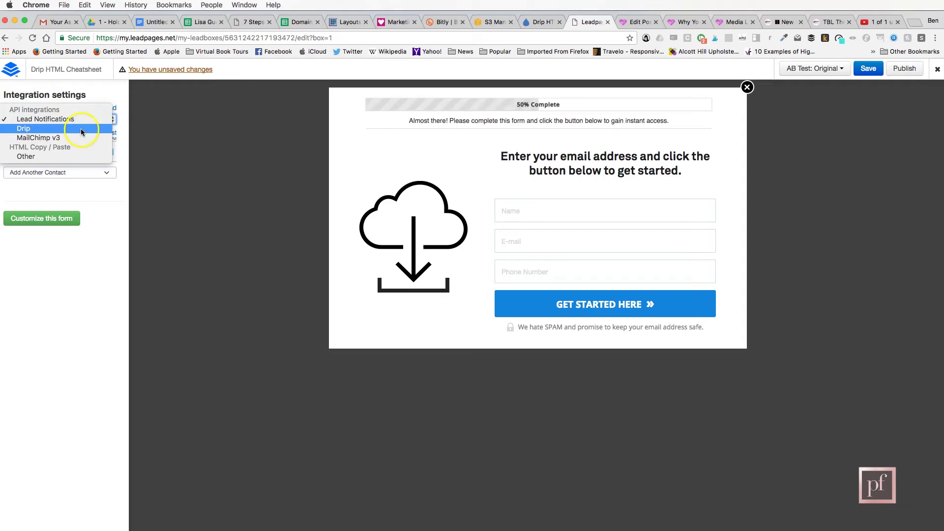
pyautogui.click(81, 128)
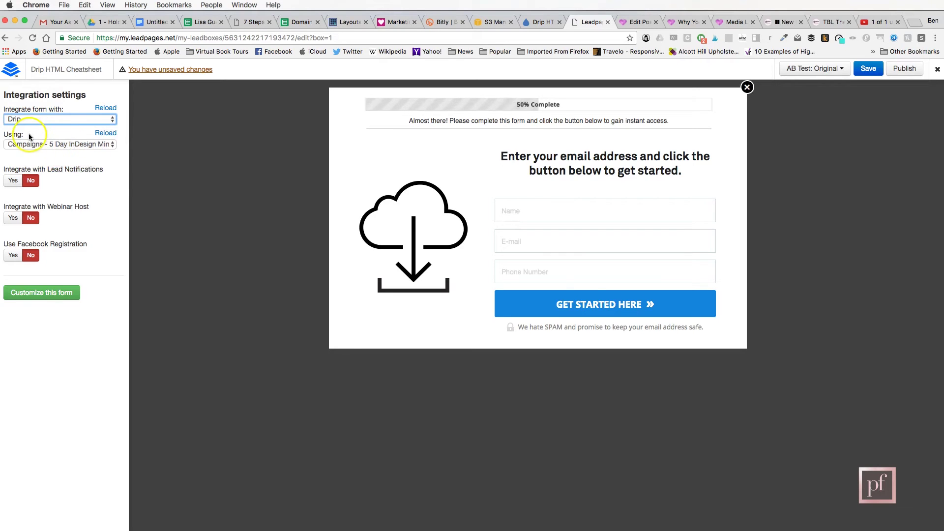
pyautogui.click(104, 133)
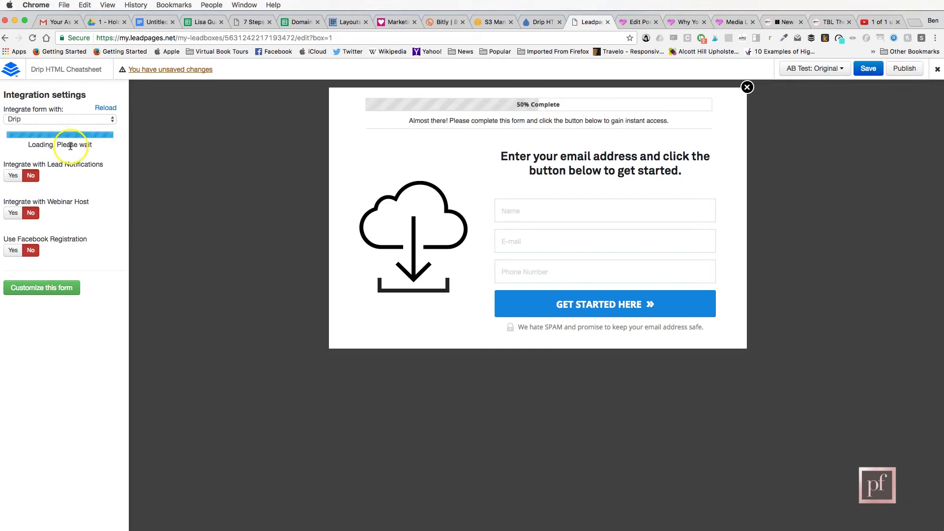
pyautogui.click(94, 145)
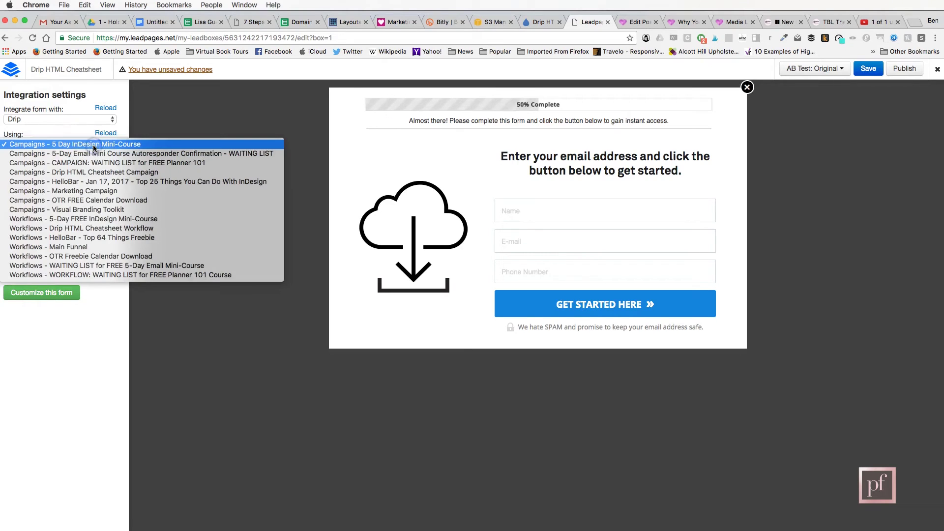
pyautogui.click(97, 229)
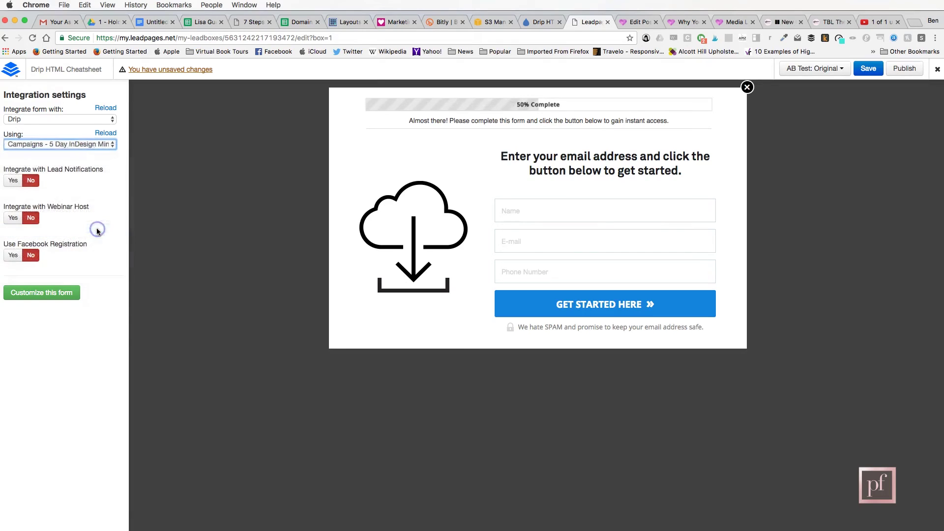
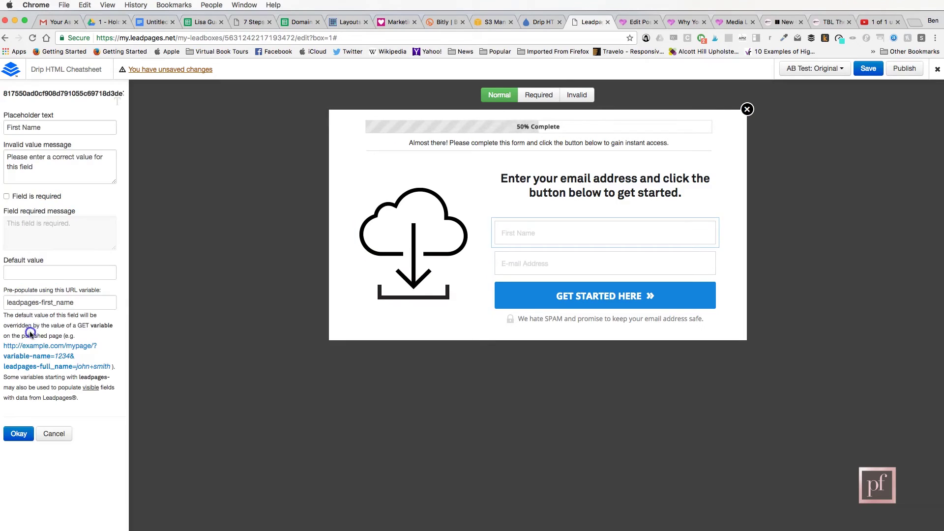
# Make the First Name field required and replace the form's cloud image with the pink HTML Email graphic.
pyautogui.click(6, 198)
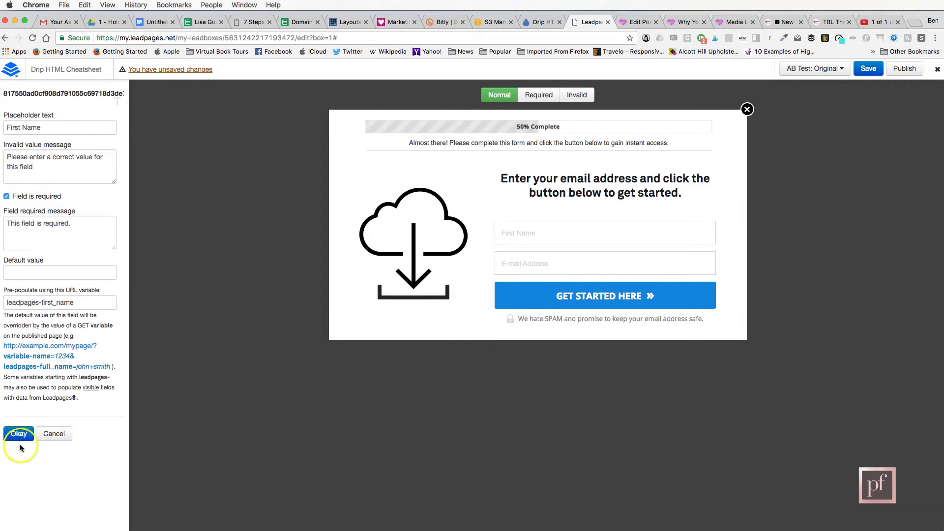
pyautogui.click(18, 433)
pyautogui.click(340, 292)
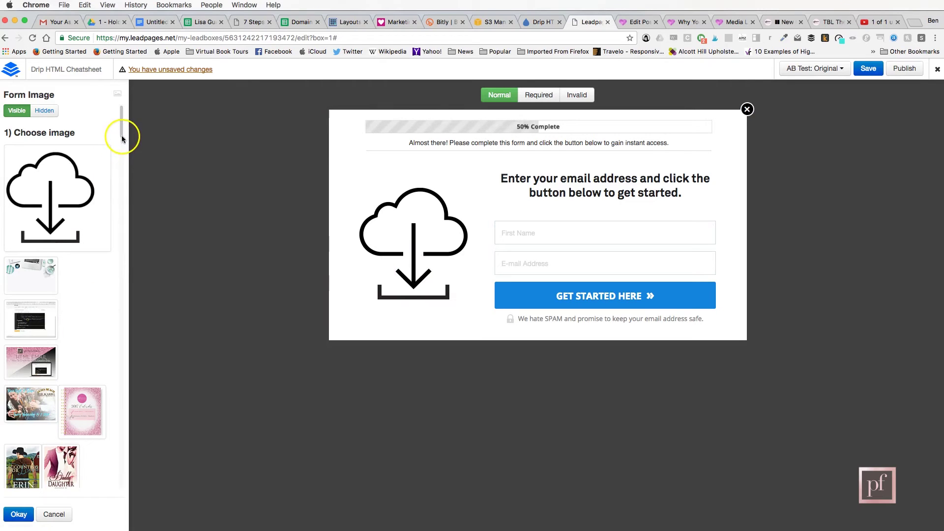
pyautogui.click(28, 368)
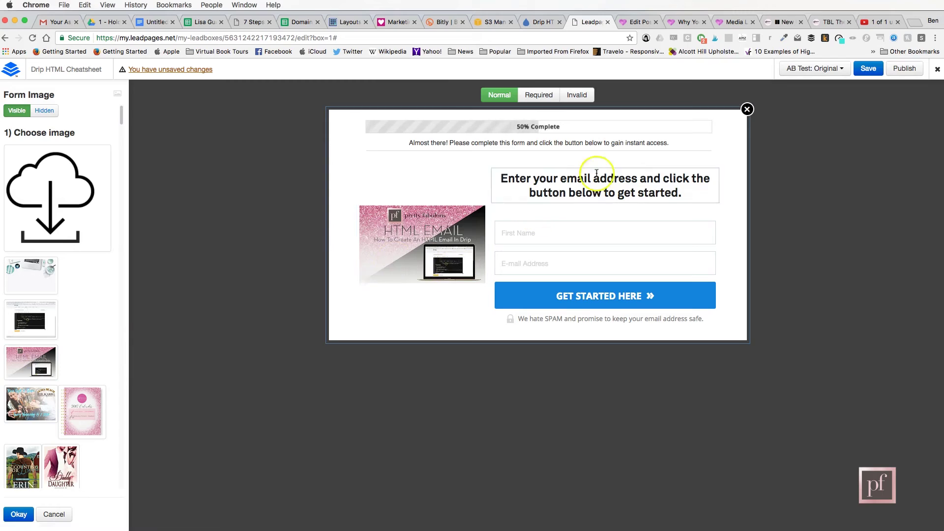
# Replace the form title with "Download Your HTML Email" and "CHEATSHEET Now!" on a second line.
pyautogui.click(591, 193)
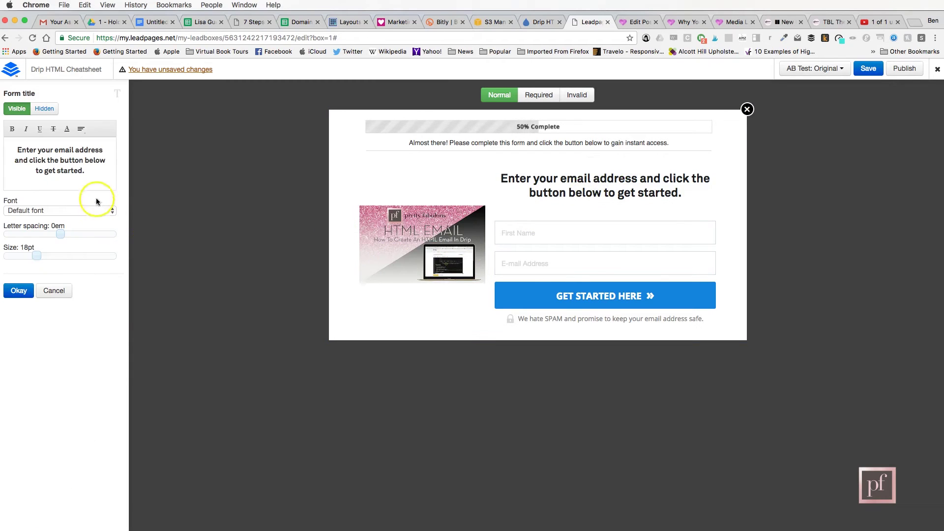
pyautogui.moveTo(86, 170); pyautogui.dragTo(15, 148)
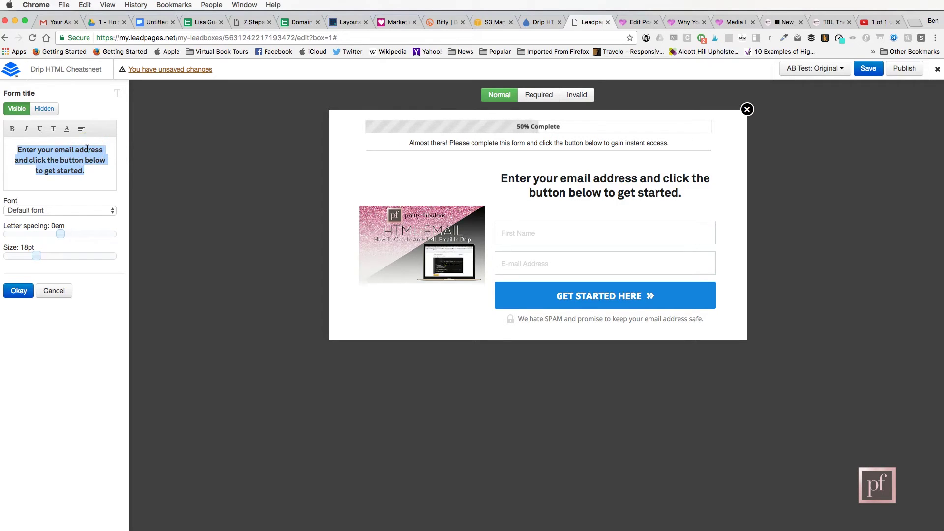
pyautogui.write('Download Your HTML Email')
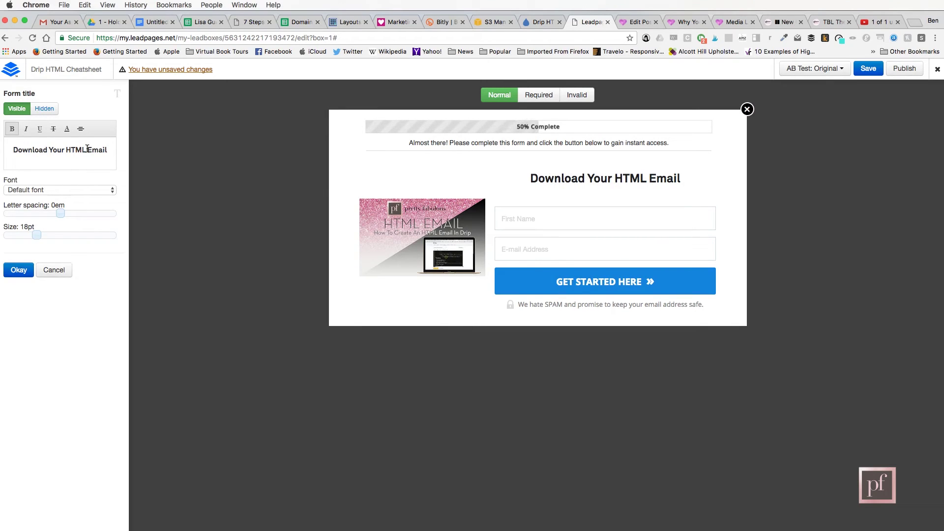
pyautogui.press('Return')
pyautogui.write('CHEATS')
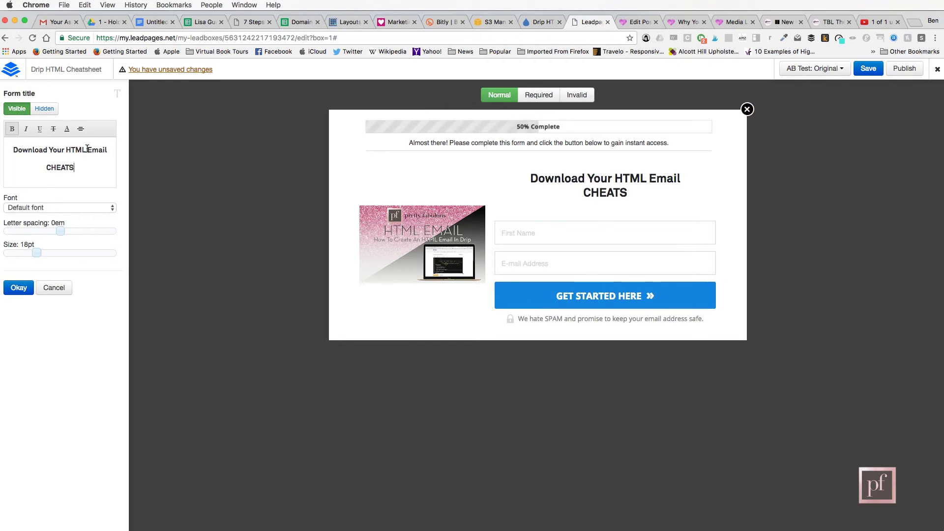
pyautogui.write('HEET Now!')
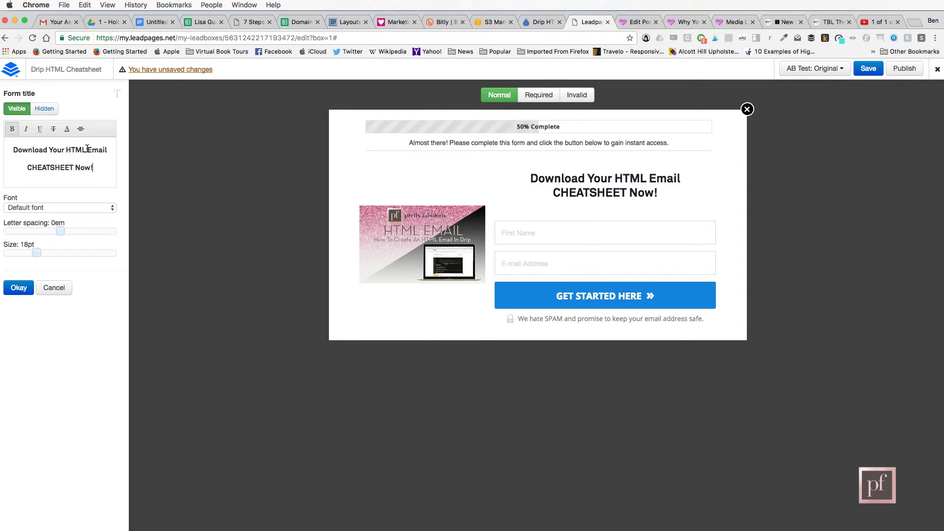
# Change the submit button text to "YES, PLEASE »" and set its letter spacing to 0.25em.
pyautogui.click(585, 294)
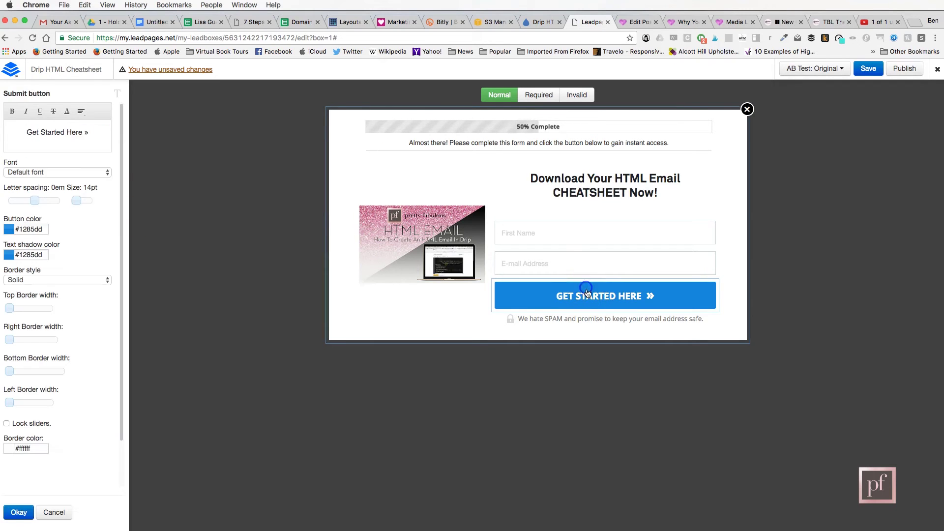
pyautogui.moveTo(82, 132); pyautogui.dragTo(31, 136)
pyautogui.write('Y')
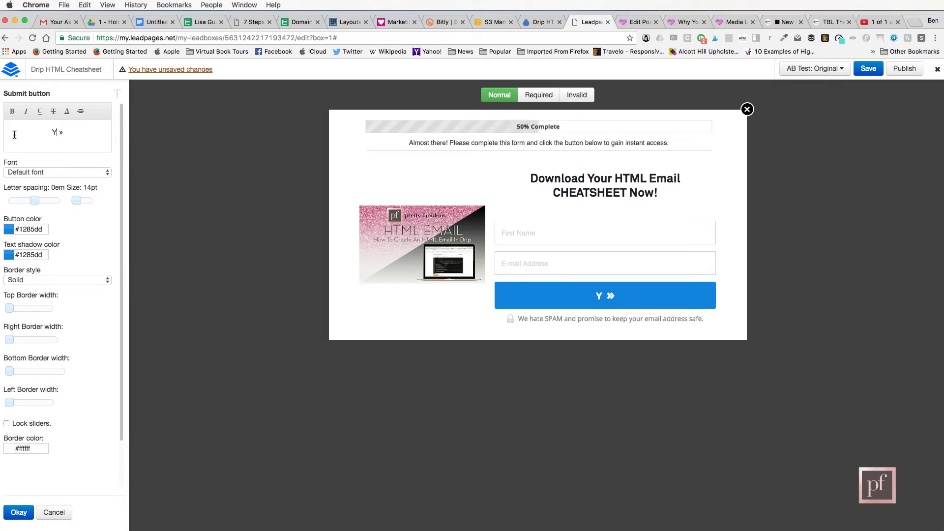
pyautogui.write('ES')
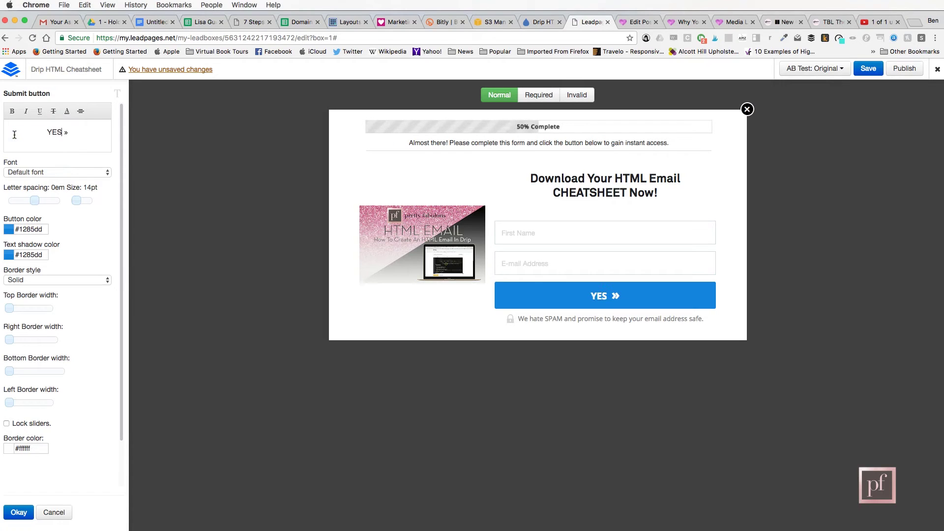
pyautogui.write(', PLEASE')
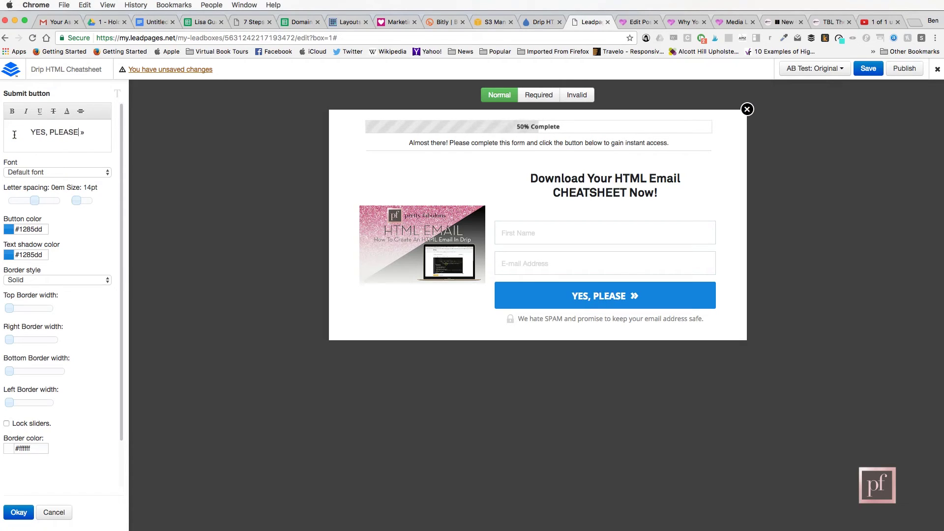
pyautogui.moveTo(34, 200); pyautogui.dragTo(50, 201)
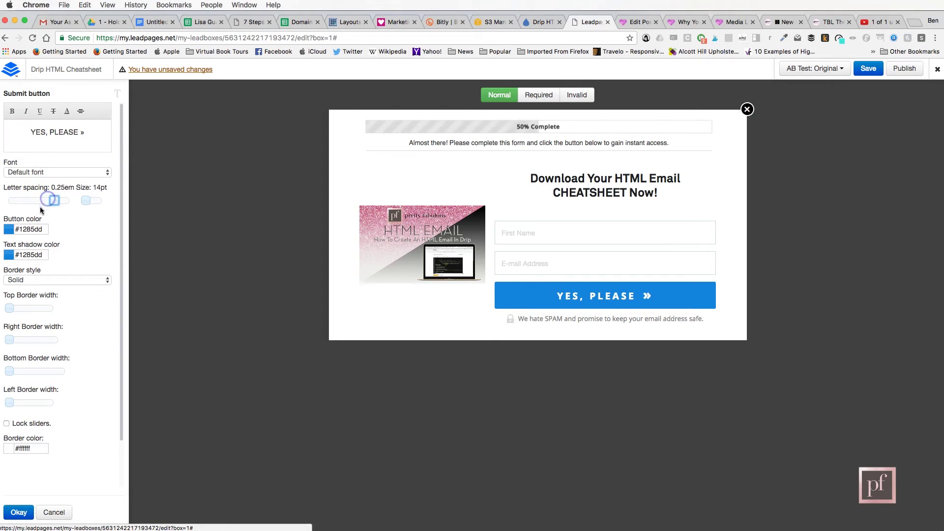
pyautogui.click(19, 513)
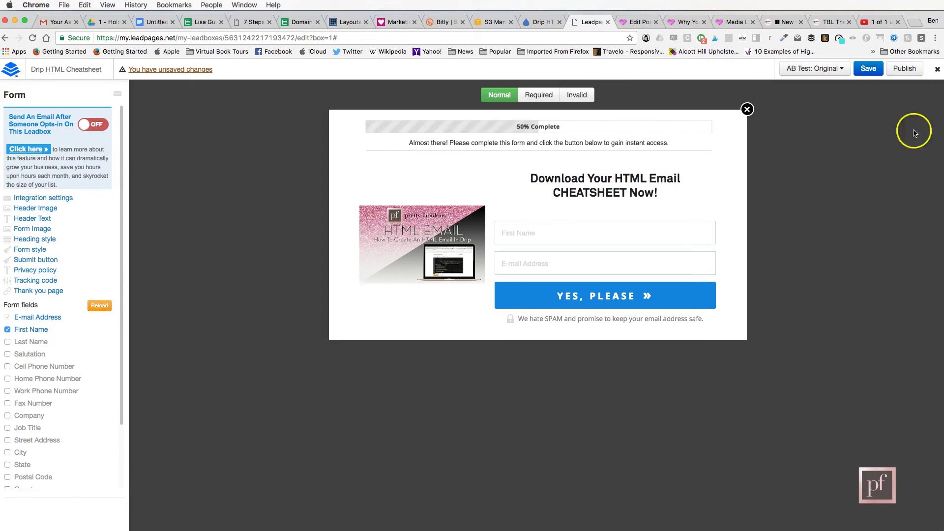
# Save the Leadbox and copy its Standard Leadbox HTML code from the publishing options.
pyautogui.click(868, 68)
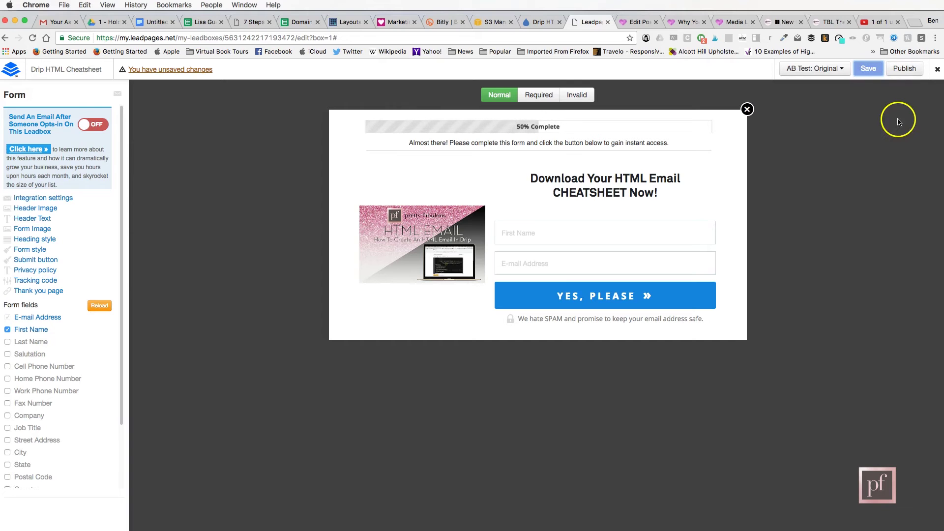
pyautogui.click(905, 68)
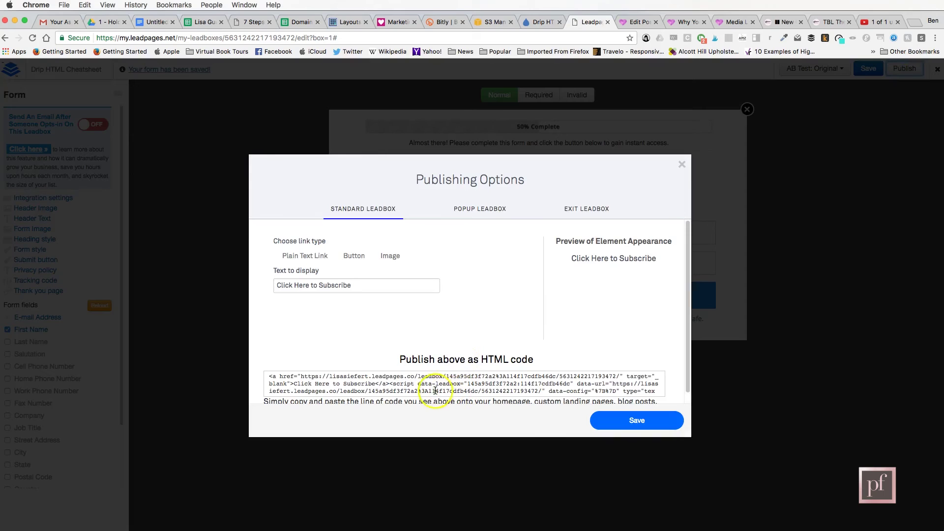
pyautogui.click(402, 380)
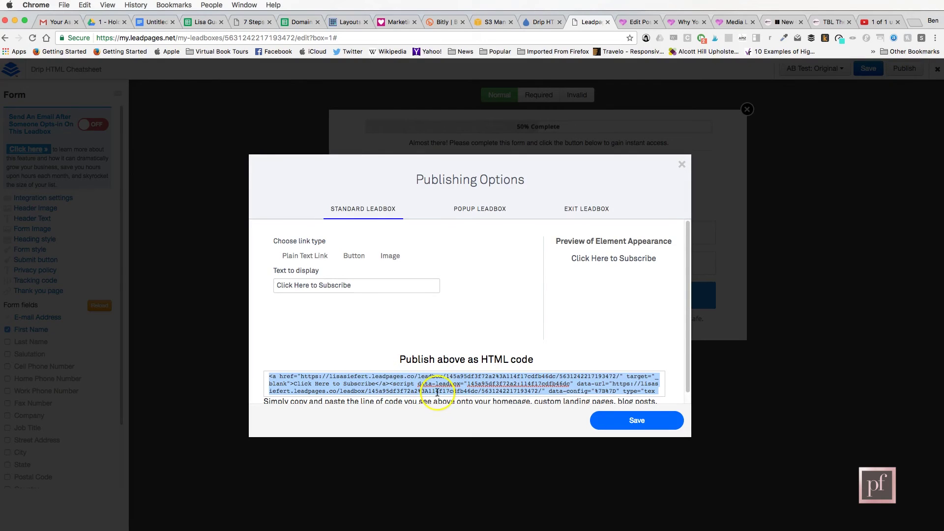
pyautogui.click(625, 423)
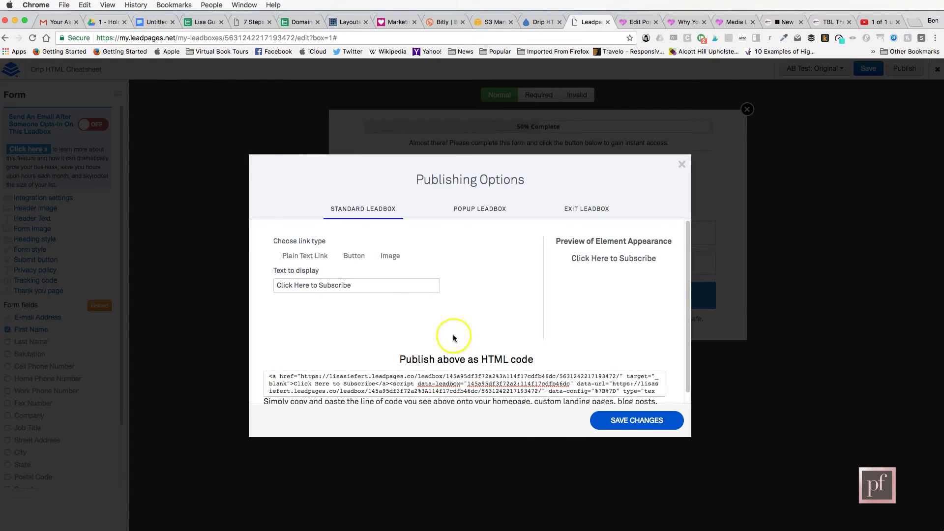
pyautogui.click(473, 388)
pyautogui.press('super+c')
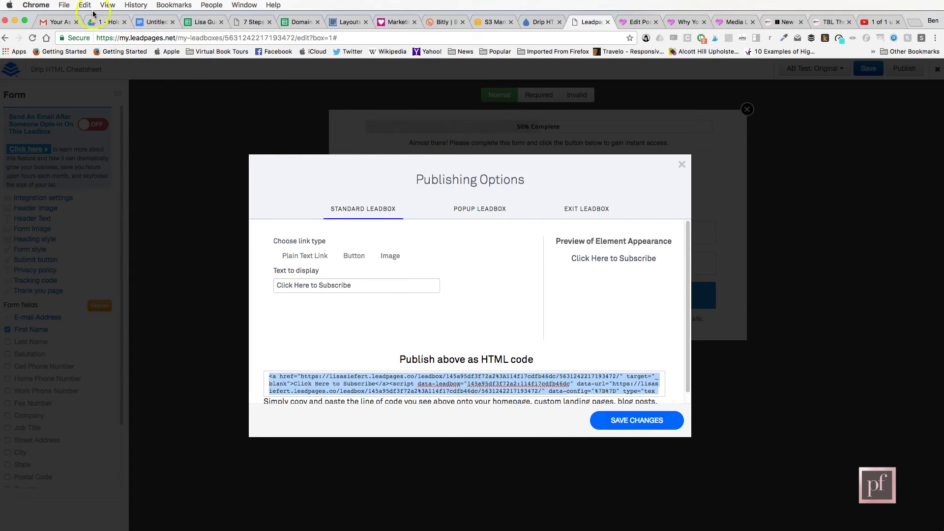
# Paste the Leadbox code into the blank Google Docs document and select only the first link inside the href quotes.
pyautogui.click(152, 25)
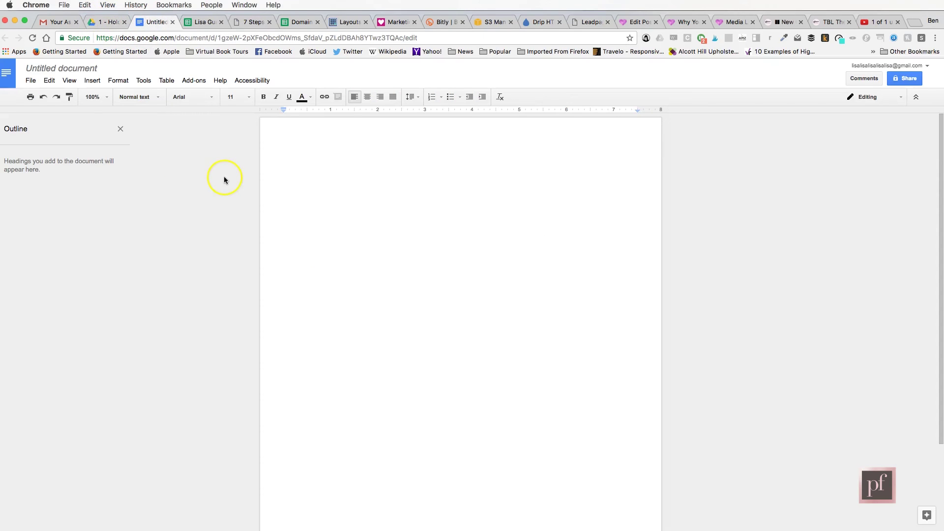
pyautogui.click(119, 131)
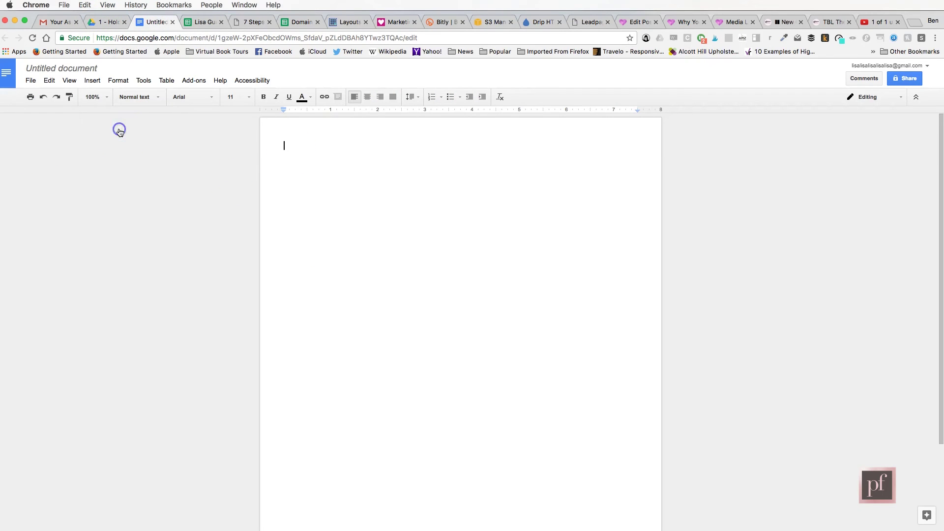
pyautogui.press('super+v')
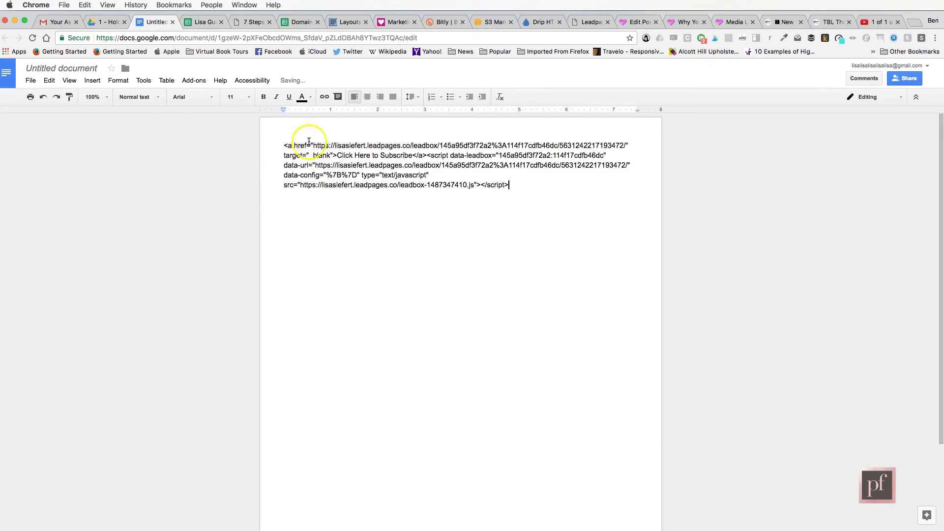
pyautogui.moveTo(313, 146); pyautogui.dragTo(626, 145)
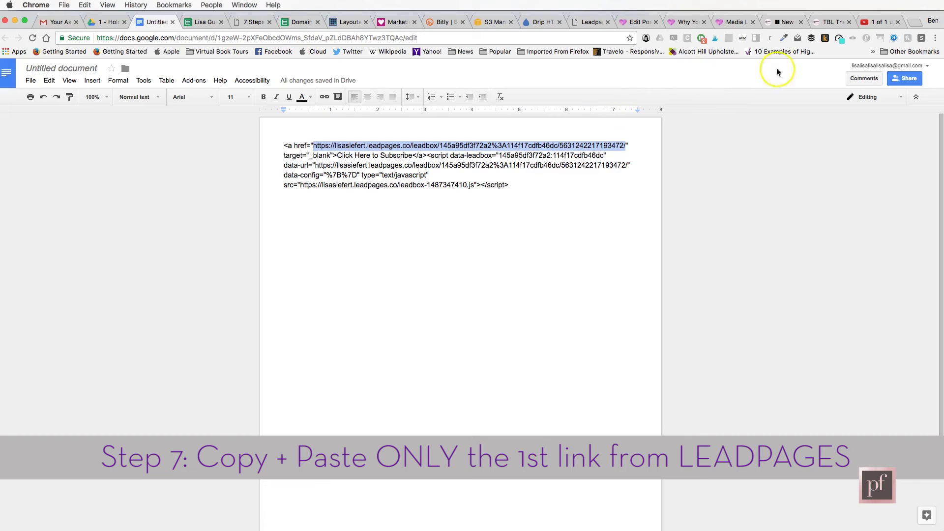
# Switch to the YouTube upload page and paste the full Leadbox link after "Download the CHEAT SHEET" in the description.
pyautogui.click(880, 24)
pyautogui.click(420, 189)
pyautogui.press('super+a')
pyautogui.press('super+v')
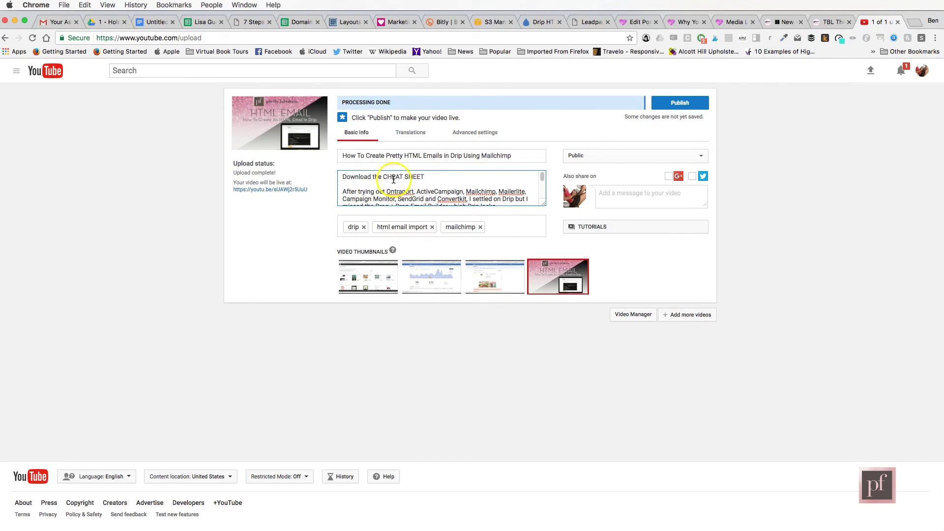
pyautogui.click(458, 176)
pyautogui.press('super+v')
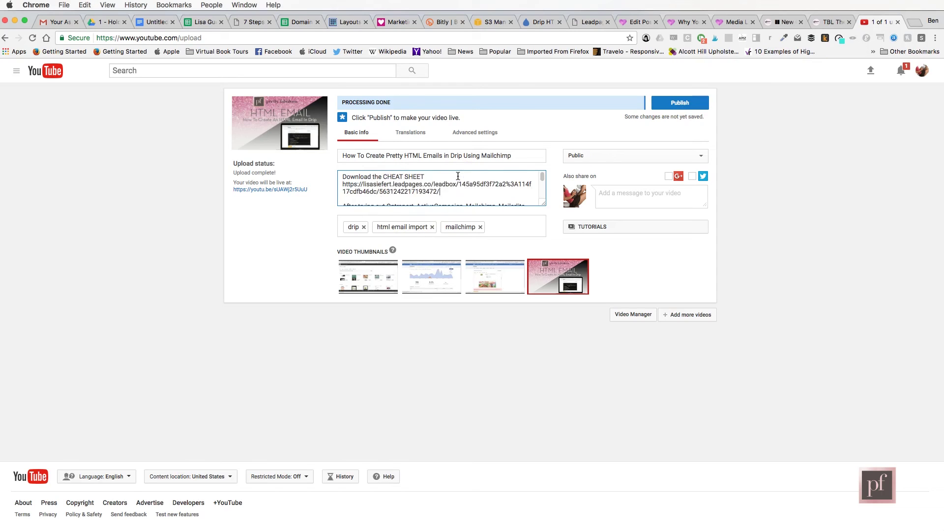
pyautogui.click(451, 193)
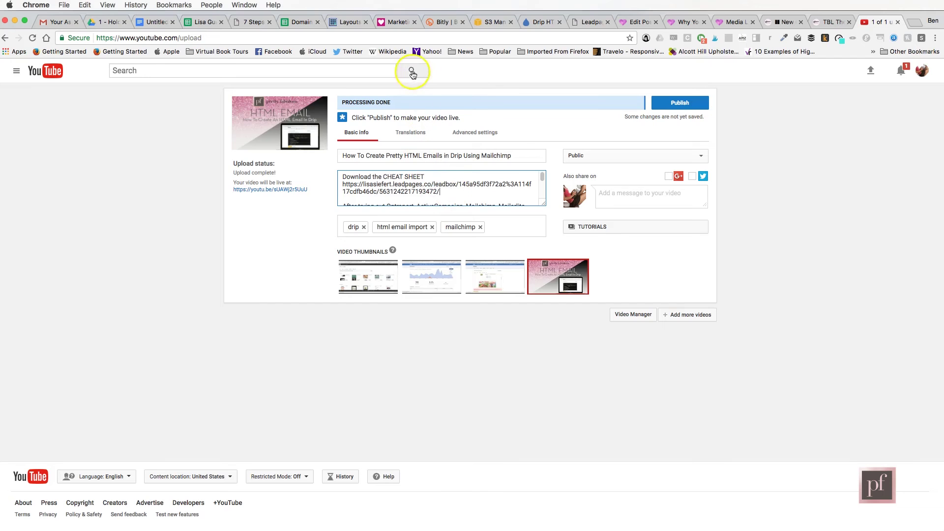
pyautogui.click(438, 23)
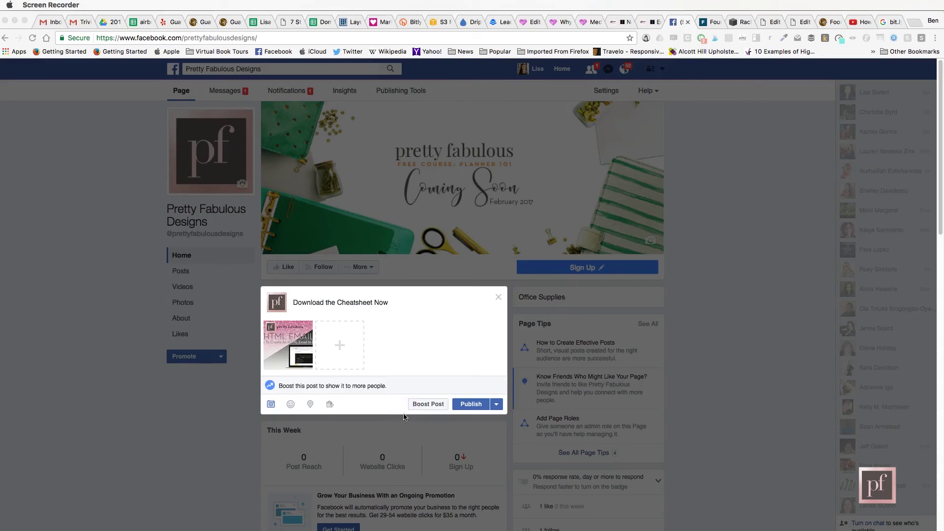
pyautogui.click(393, 304)
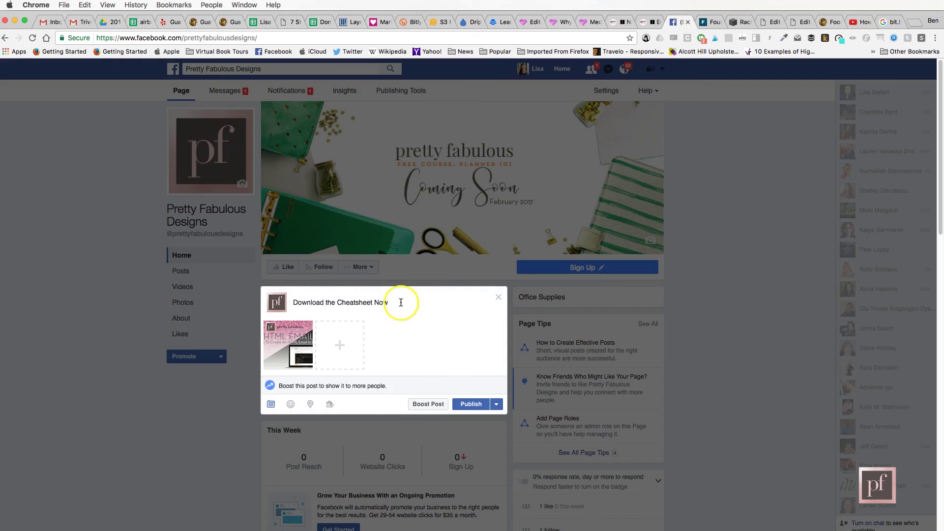
pyautogui.write('http://bit.ly/dripcheatsheet')
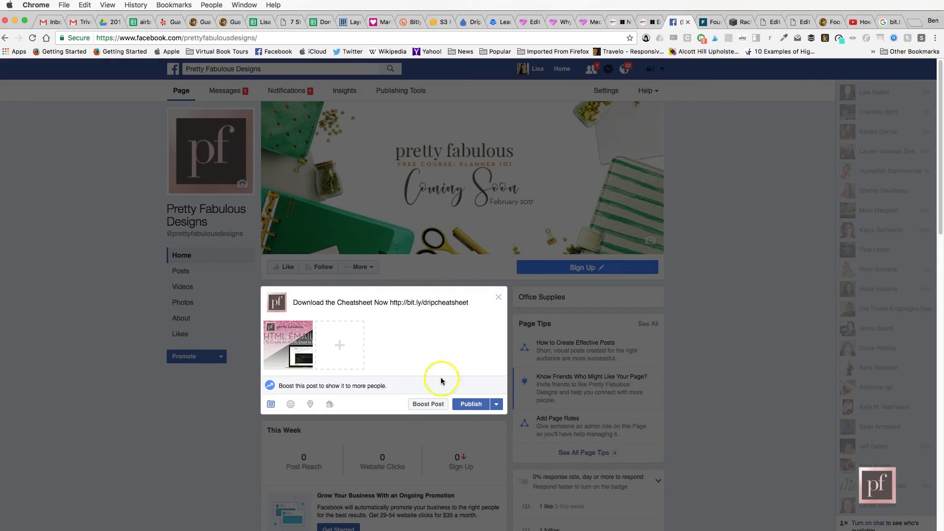
pyautogui.click(469, 404)
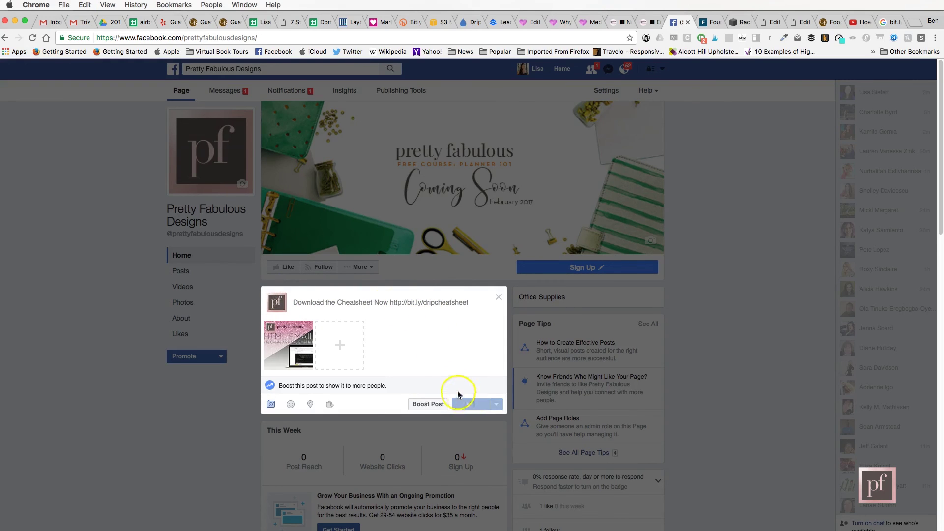
# Open the short link in the published Facebook post to check the Leadbox form, and return to the page.
pyautogui.scroll(-5, 443, 390)
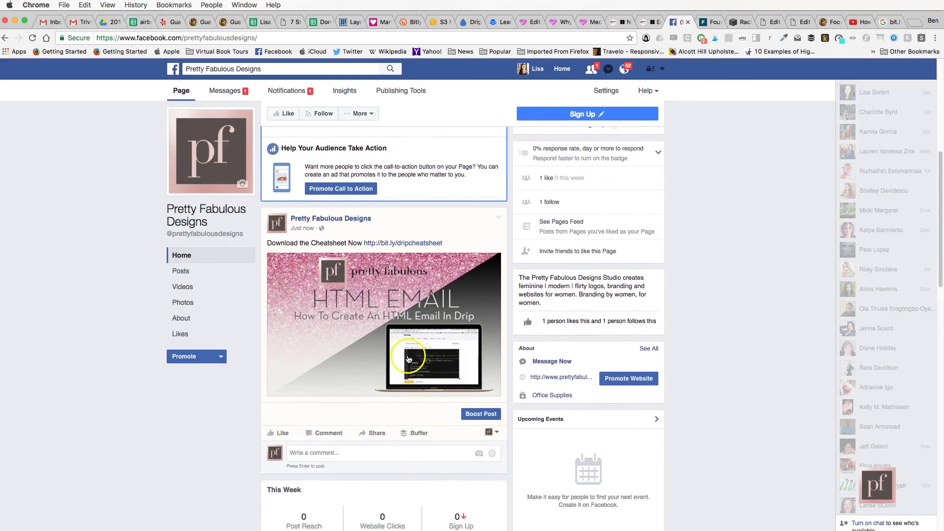
pyautogui.click(403, 239)
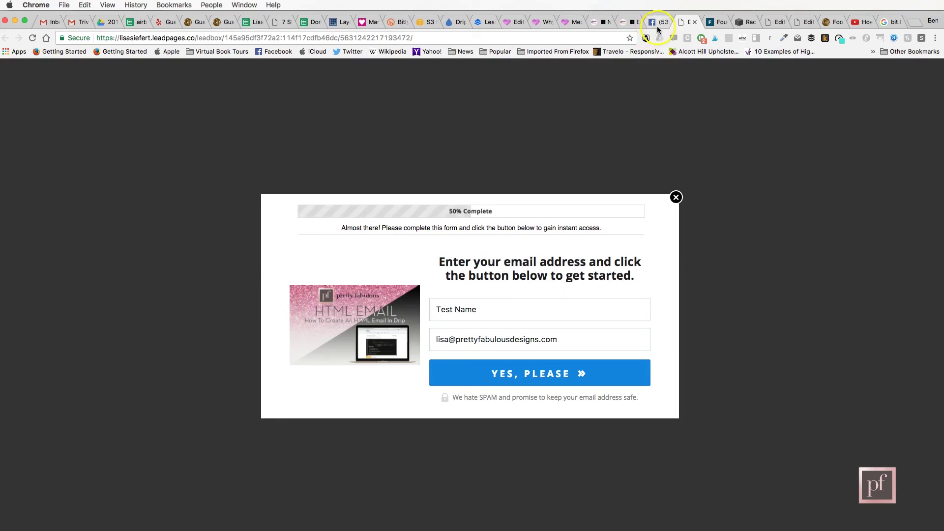
pyautogui.click(656, 23)
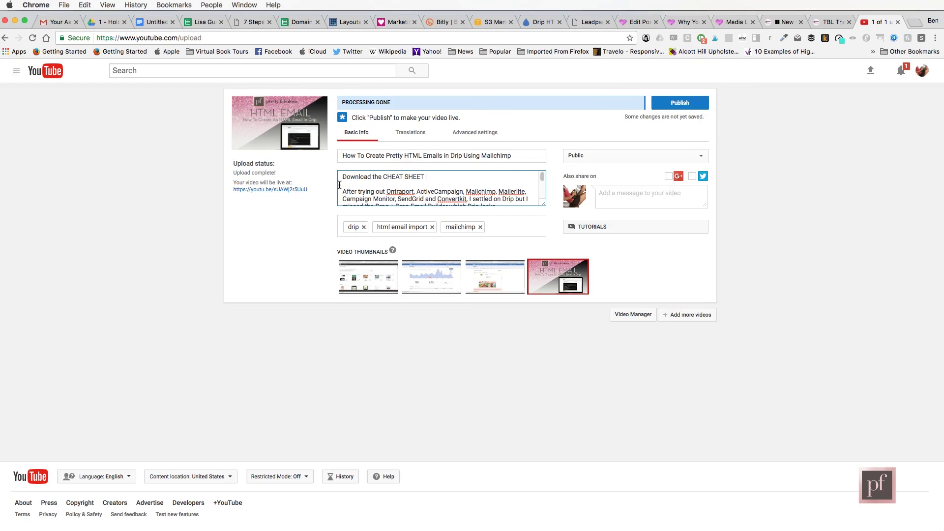
pyautogui.write('http://bit.ly/dripcheatsheet')
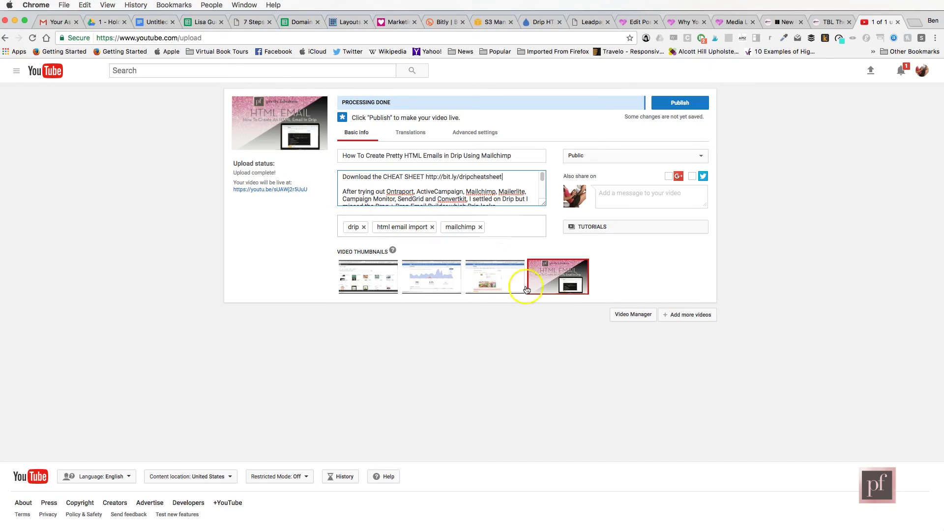
pyautogui.click(688, 103)
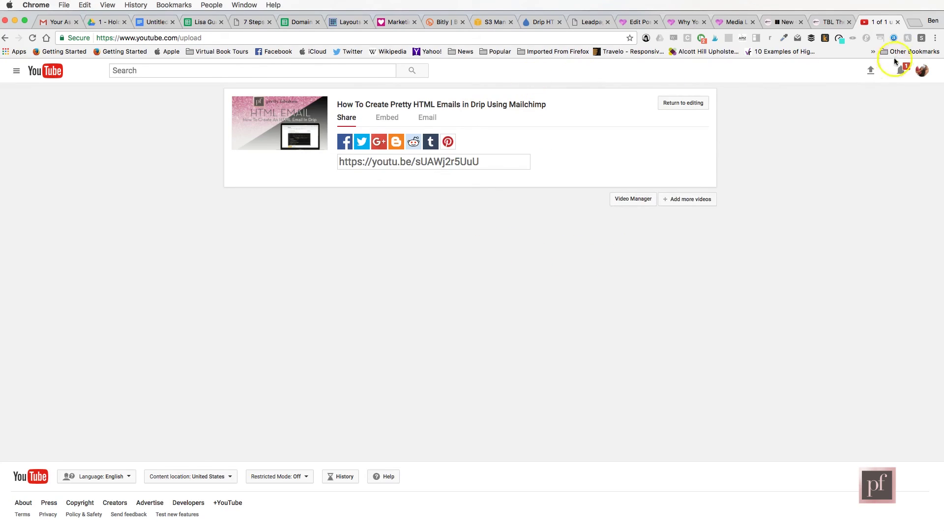
pyautogui.click(912, 23)
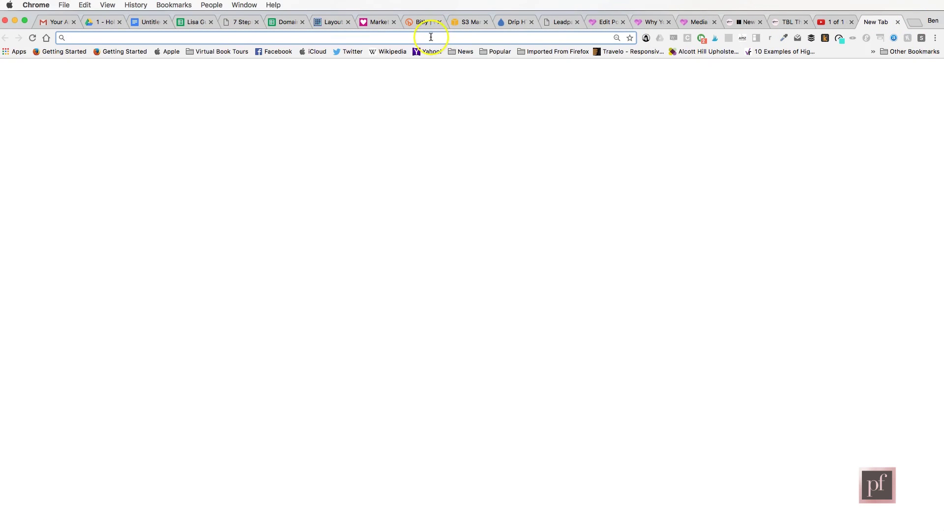
pyautogui.write('http://bit.ly/dripcheatsheet')
pyautogui.press('Return')
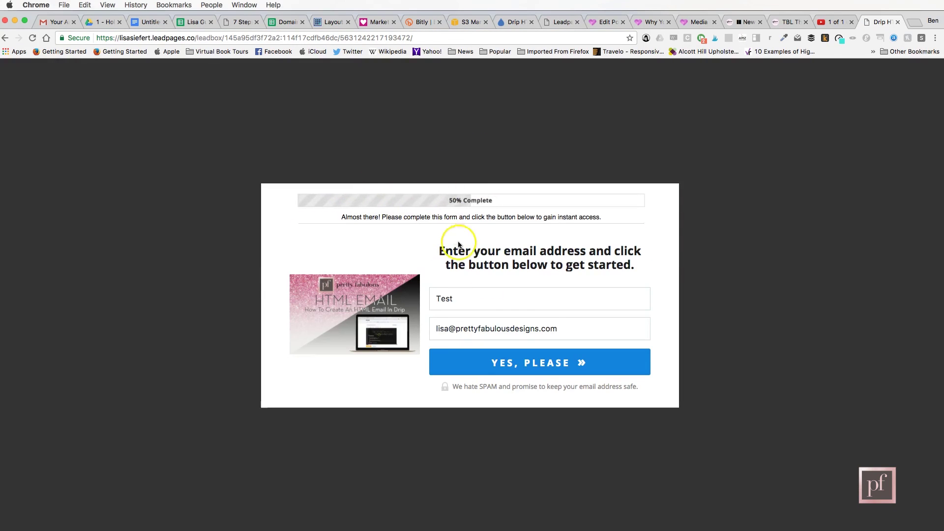
pyautogui.doubleClick(466, 298)
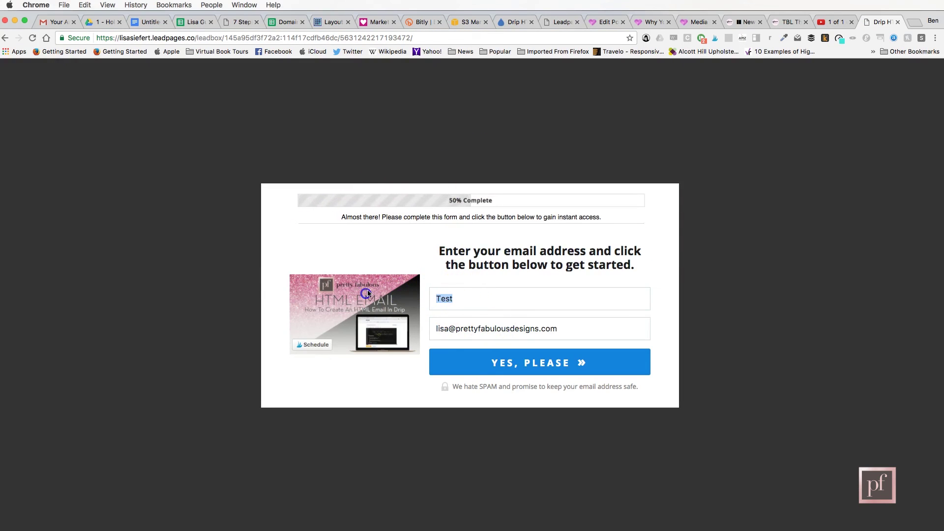
pyautogui.write('Test Name')
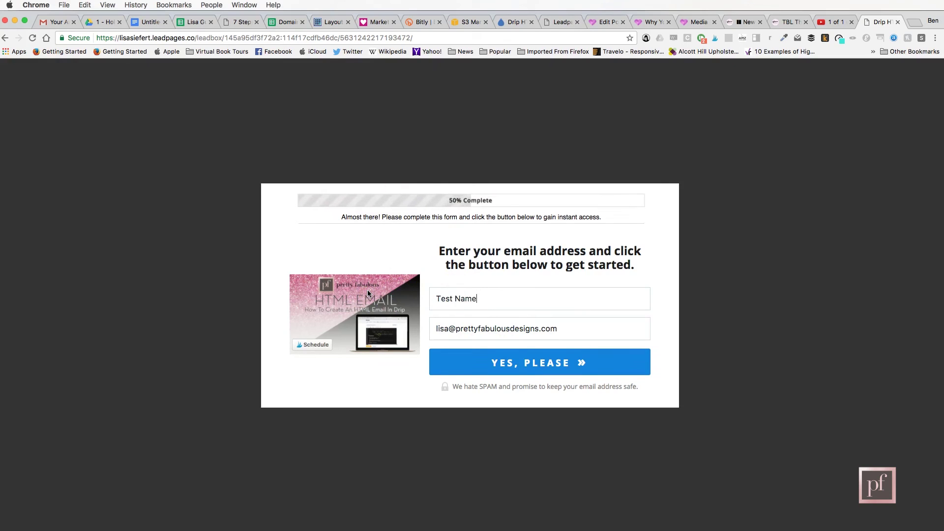
pyautogui.press('Tab')
pyautogui.click(522, 362)
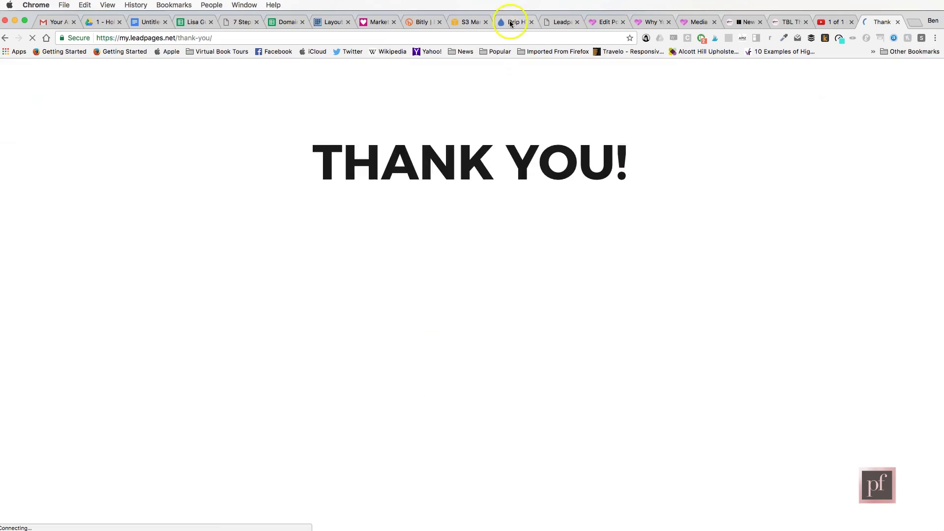
# Review the Drip HTML Cheatsheet Workflow and the cheatsheet PDF's properties in Amazon S3.
pyautogui.click(512, 22)
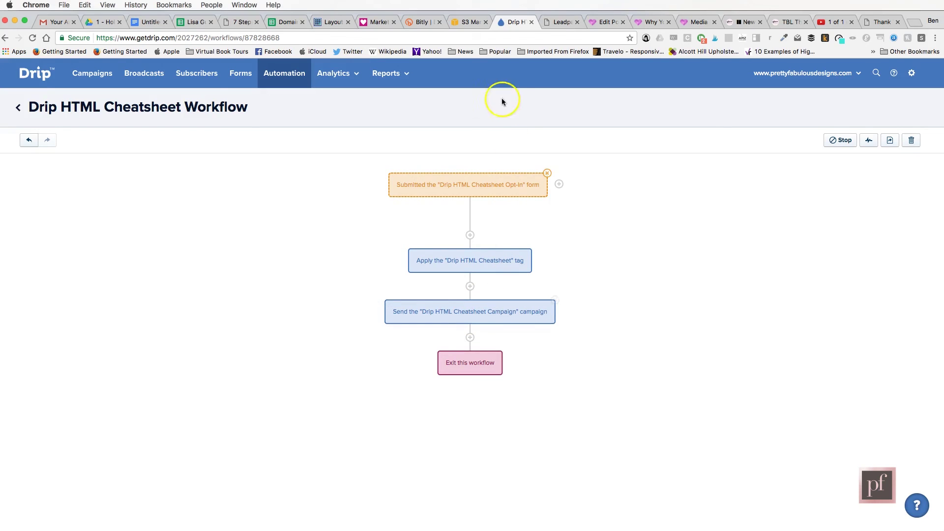
pyautogui.click(471, 22)
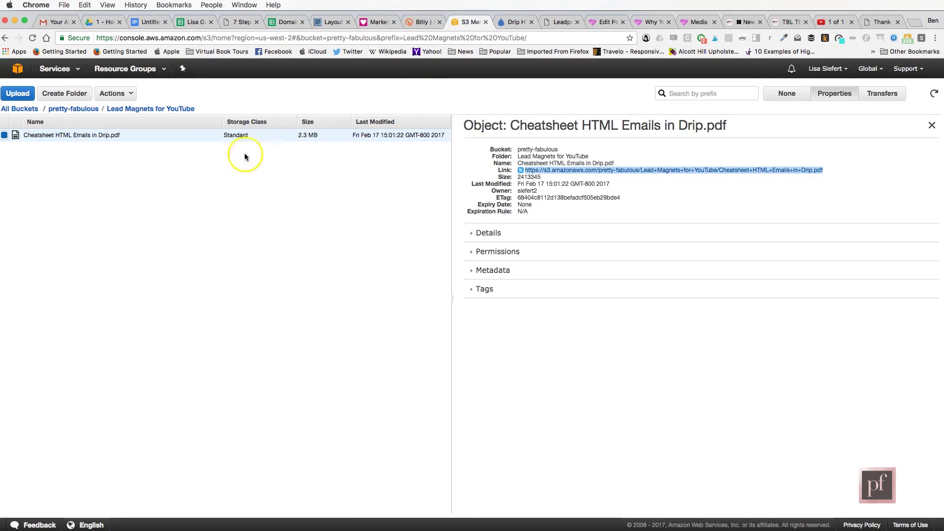